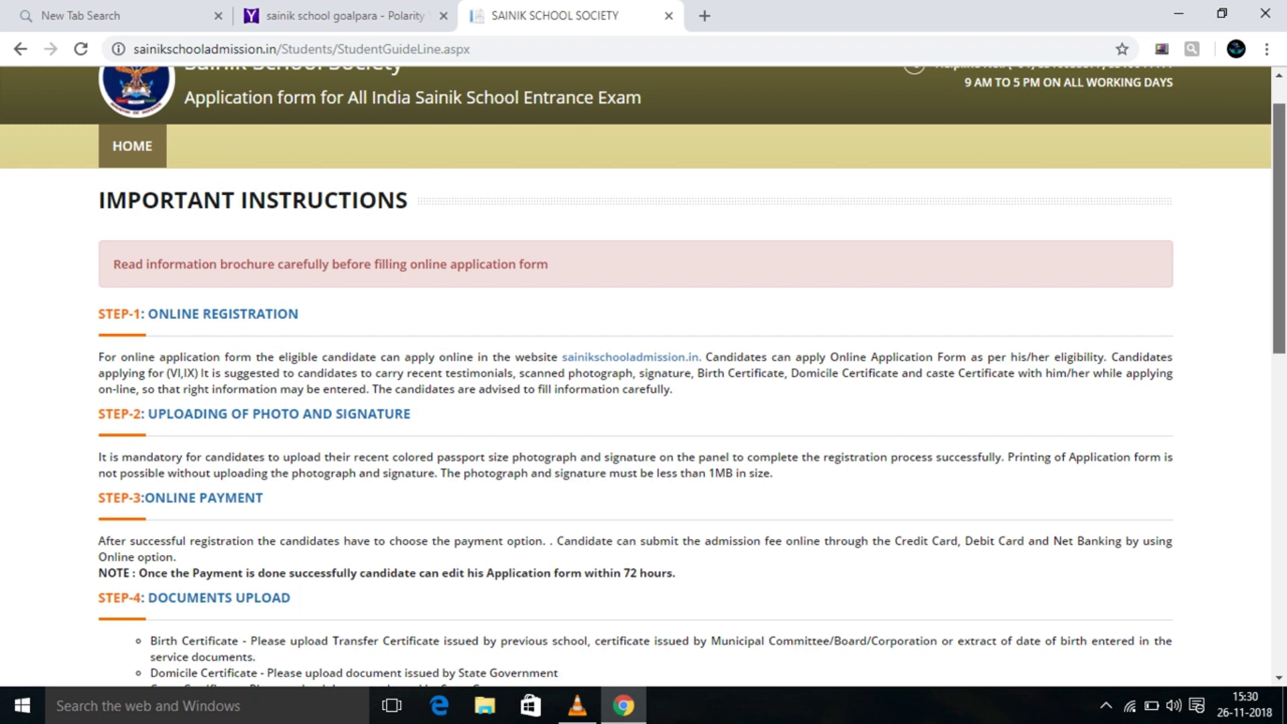
Scroll down the Important Instructions page of the Sainik School entrance portal.
scroll(644, 375, "down", 2)
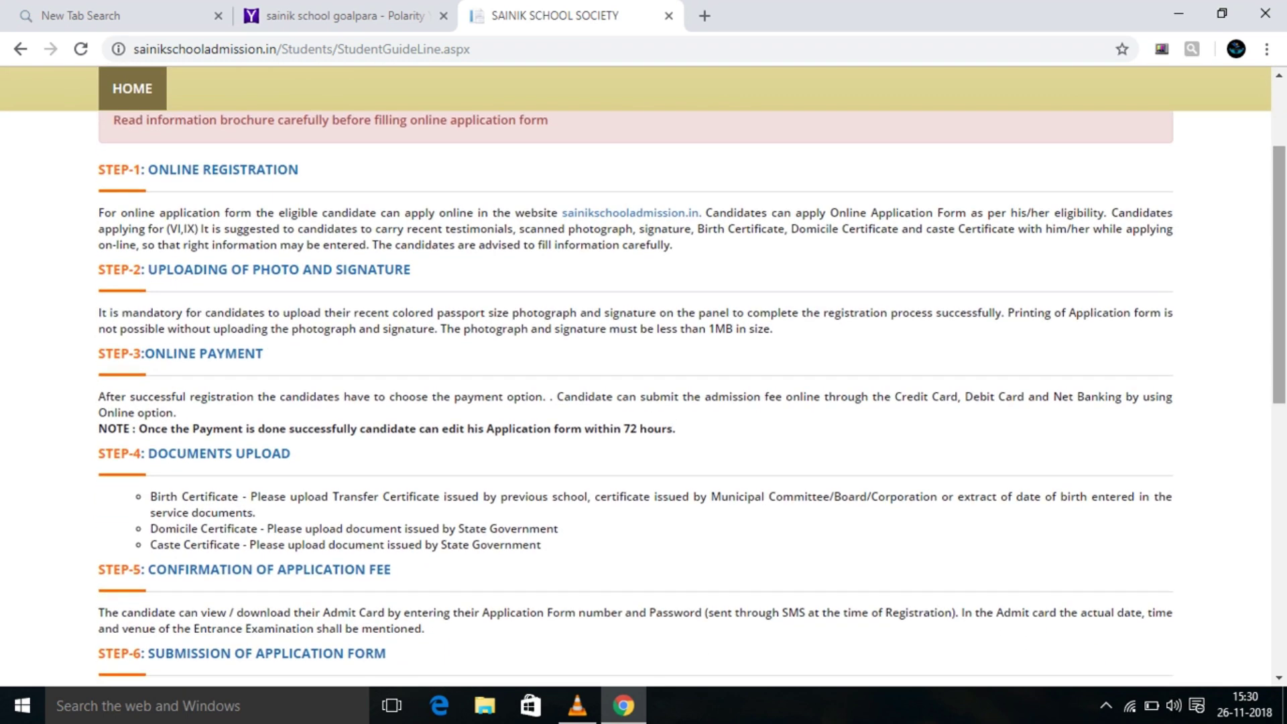
Read through the instructions, tick the declaration and continue to the 2019-2020 application form.
scroll(643, 402, "down", 3)
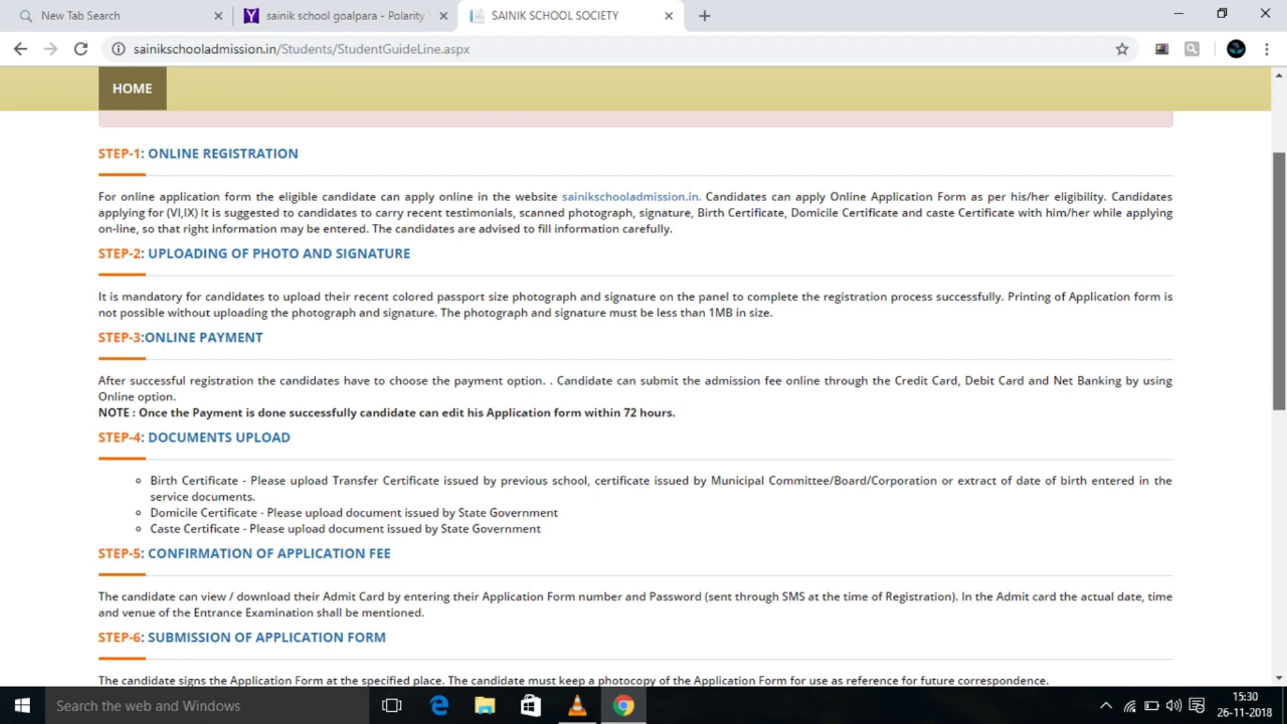
scroll(643, 402, "down", 2)
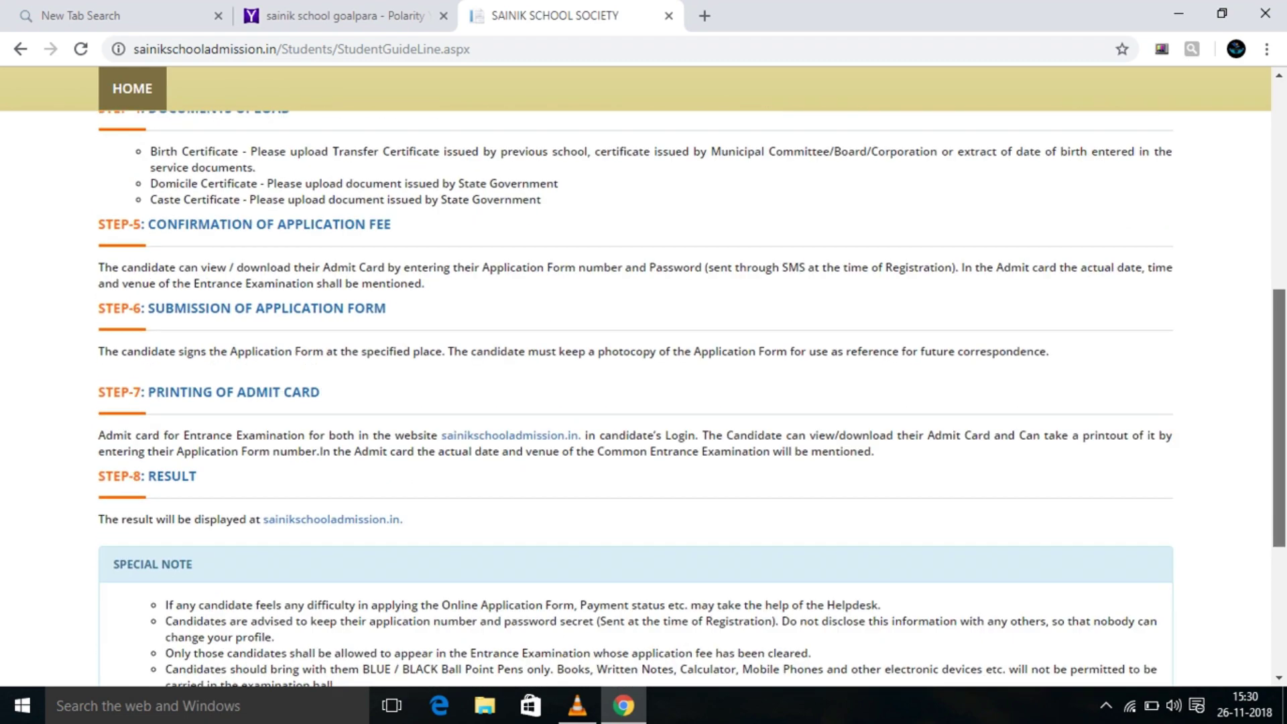
scroll(643, 402, "down", 3)
scroll(643, 402, "up", 10)
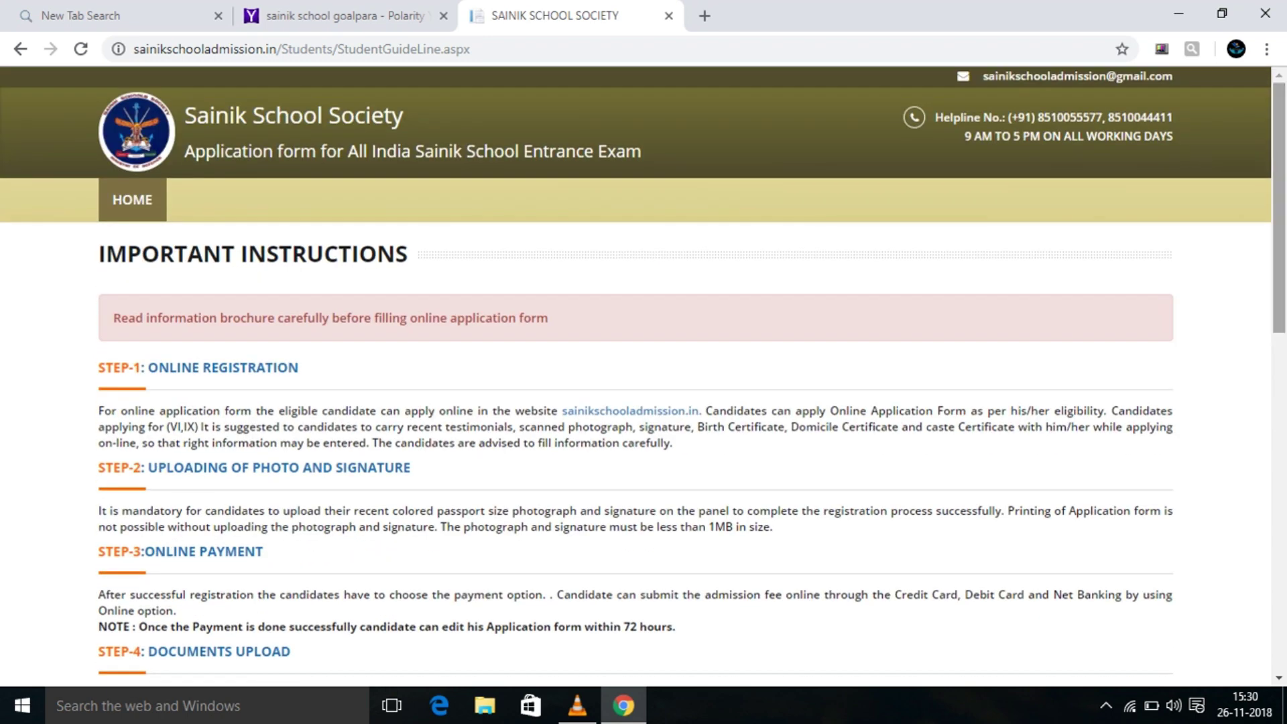
scroll(643, 402, "down", 8)
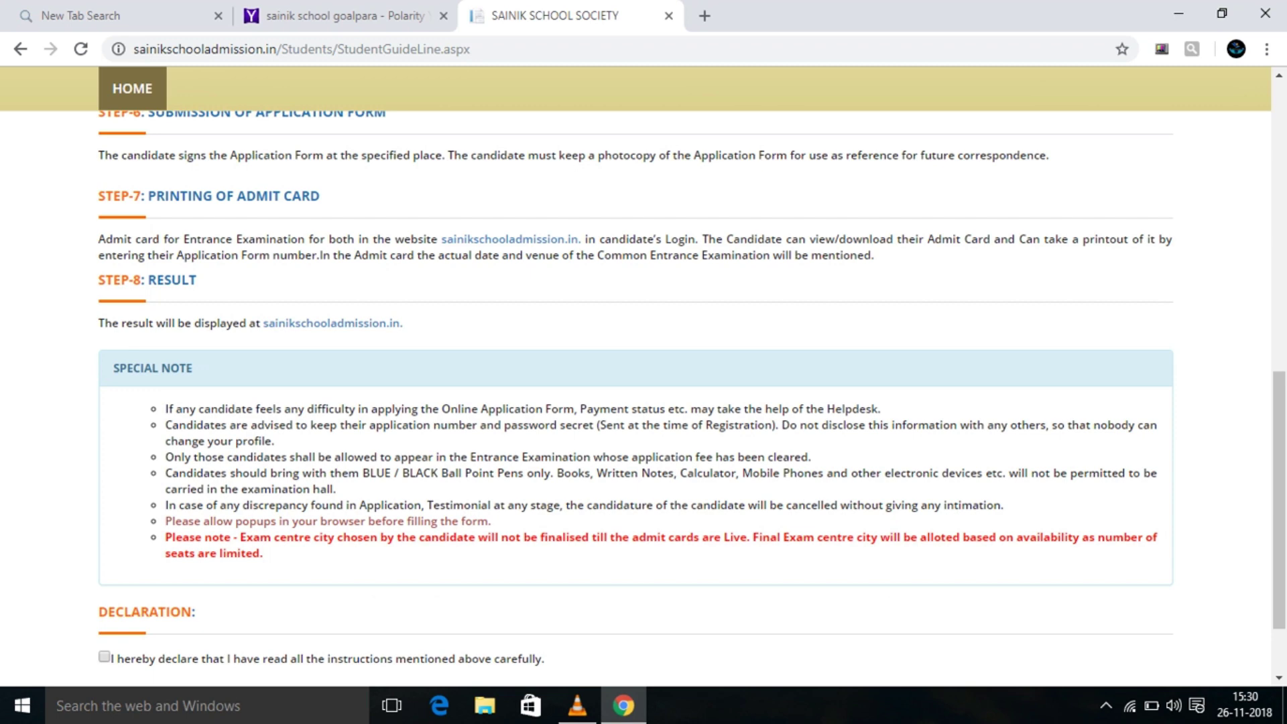
left_click(104, 657)
scroll(644, 402, "down", 2)
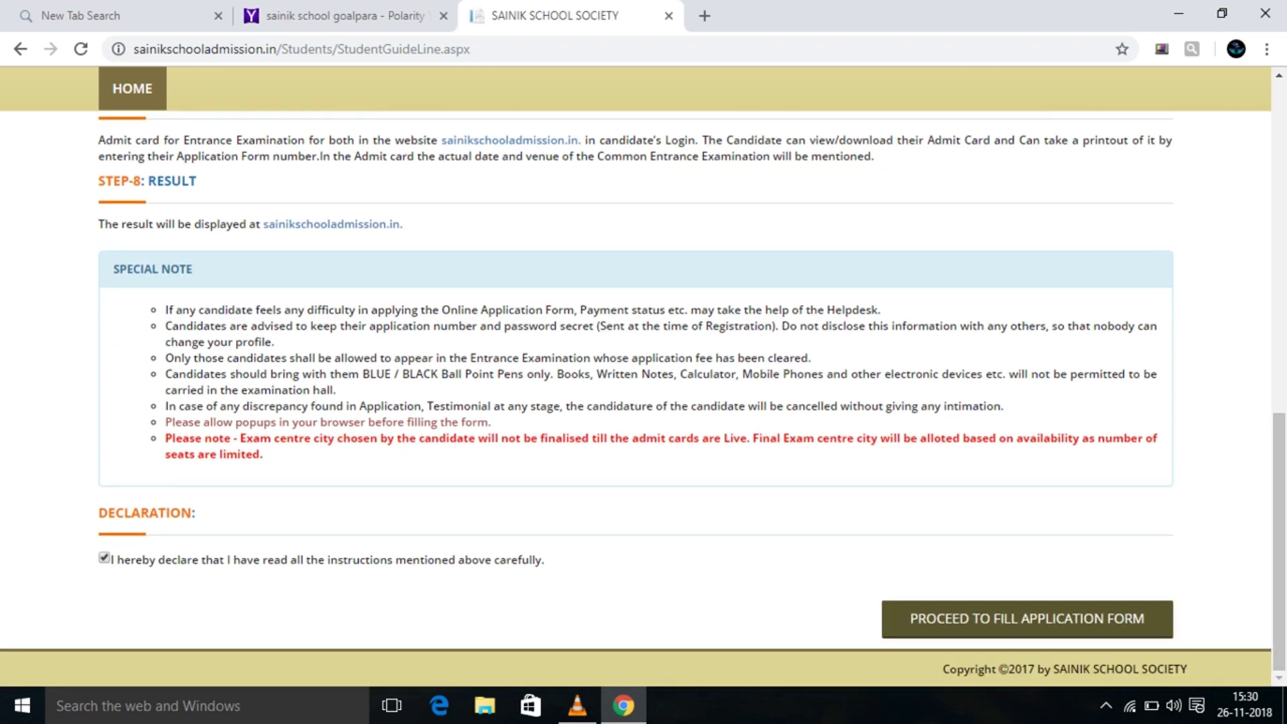
left_click(1026, 618)
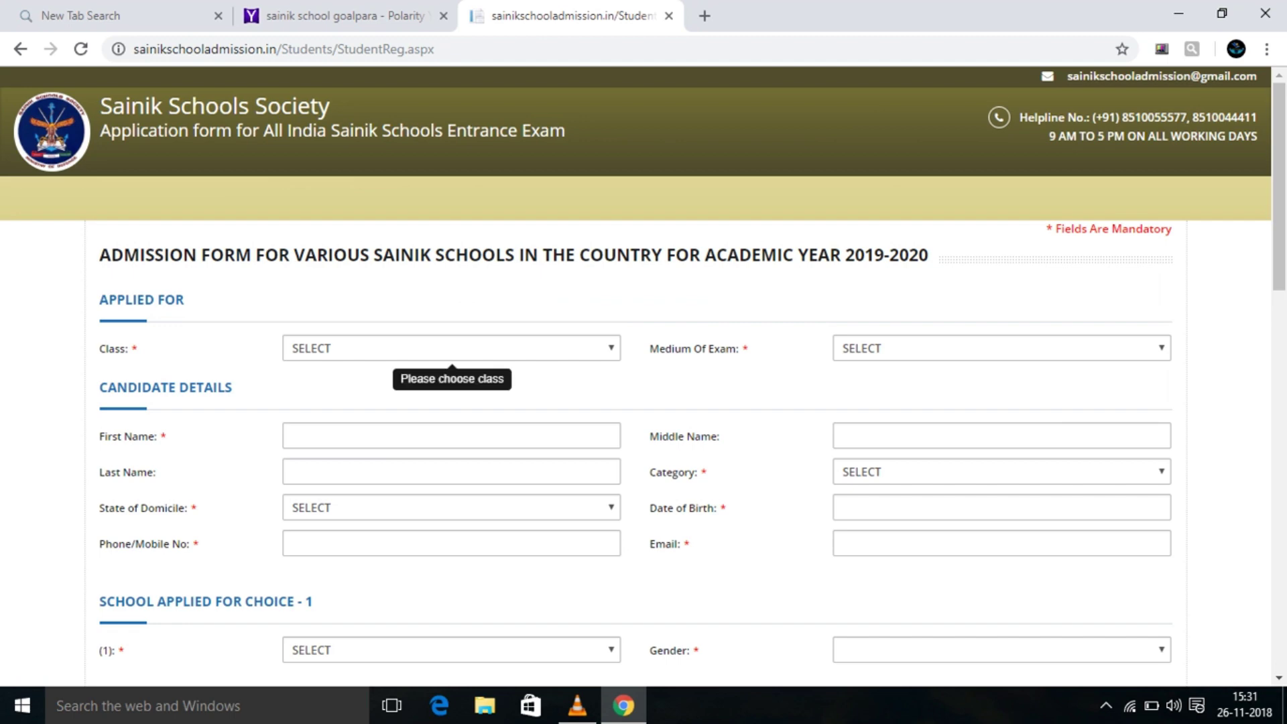
Select class VI and REGIONAL as the medium of exam.
left_click(395, 348)
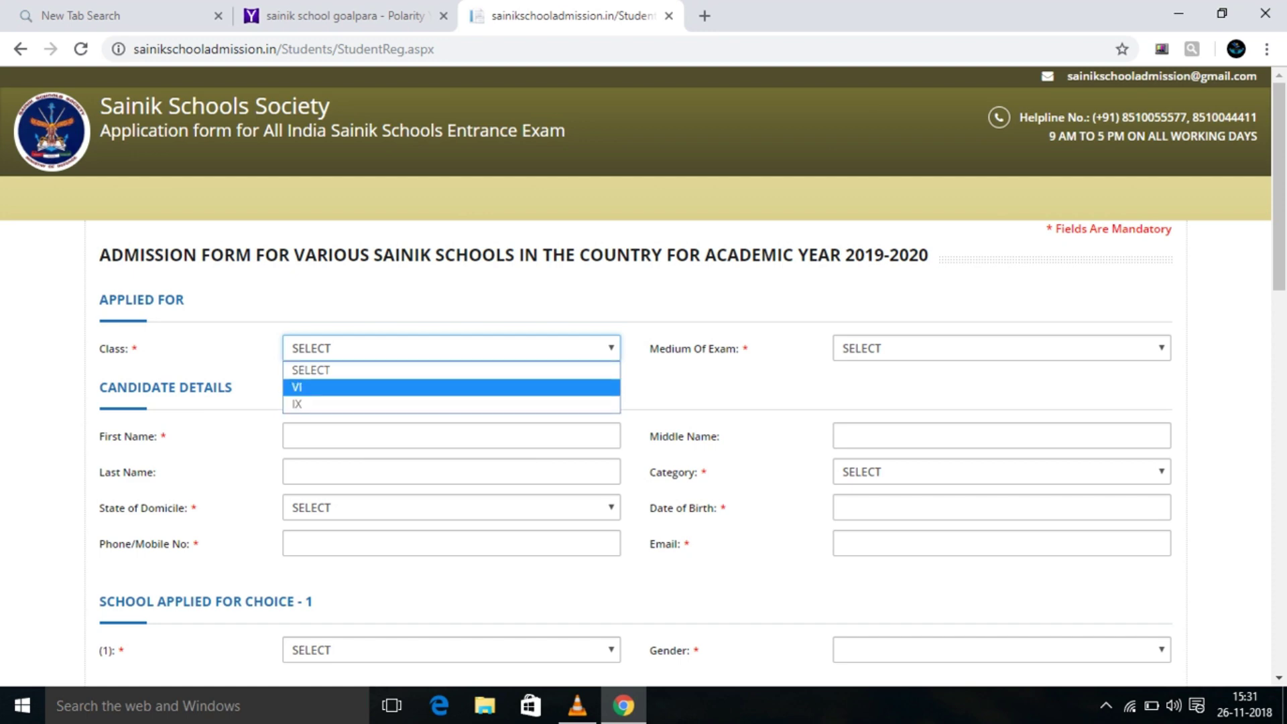
left_click(395, 386)
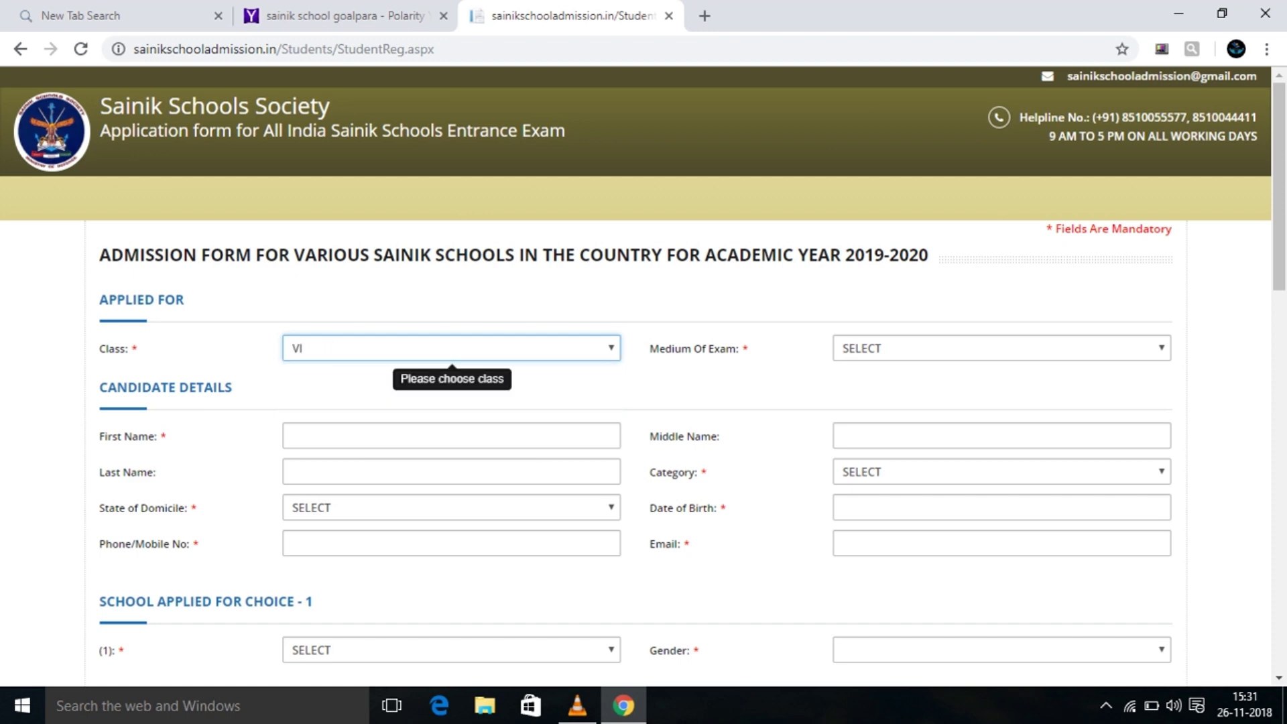
left_click(1002, 348)
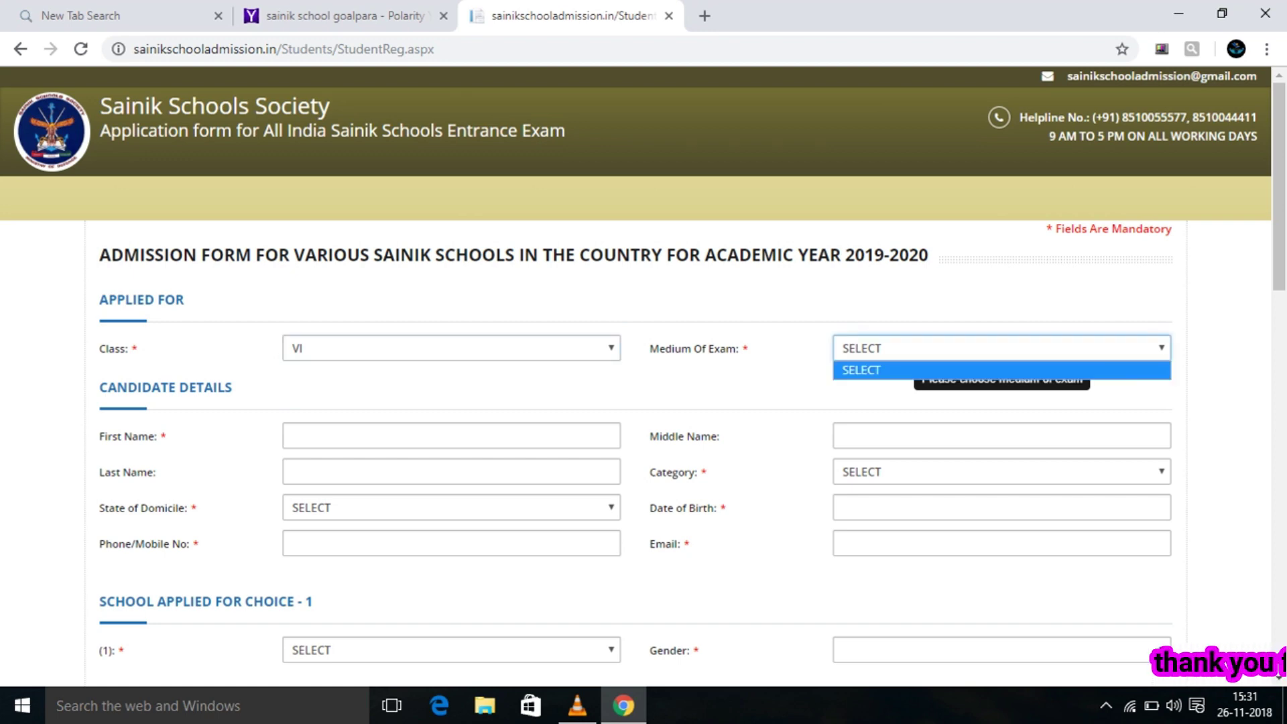
left_click(864, 367)
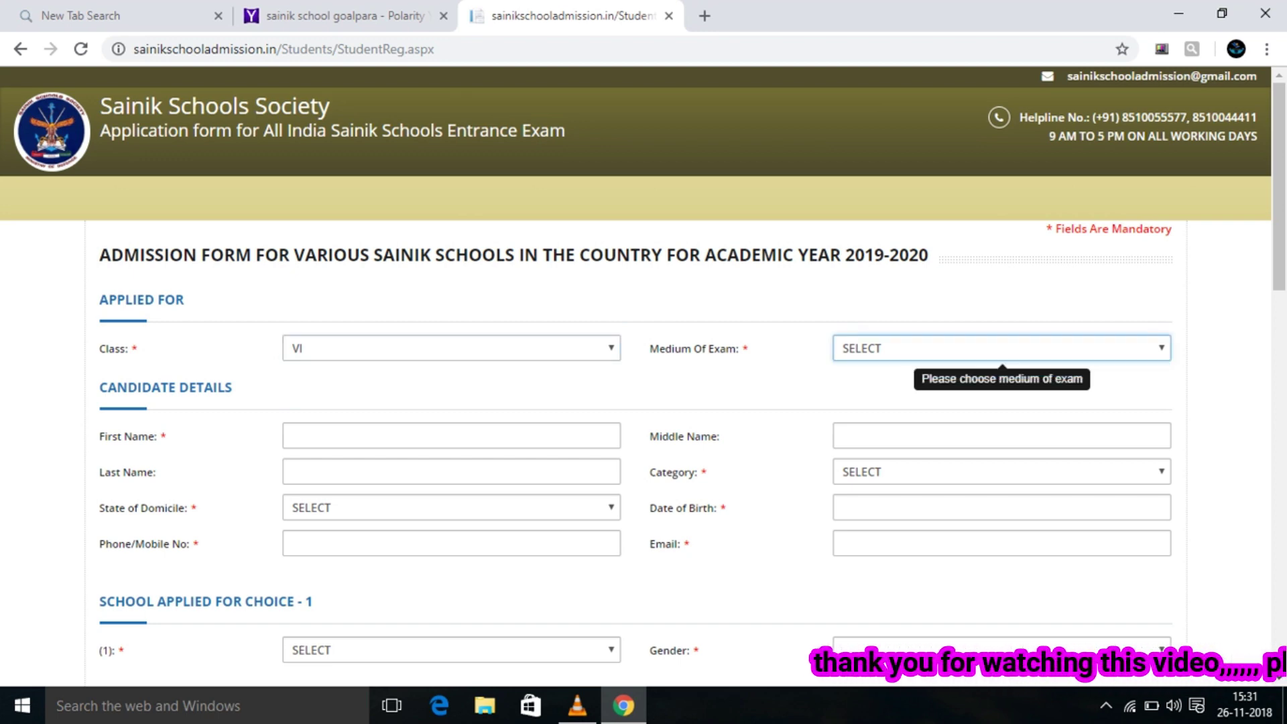
key("space")
key("Escape")
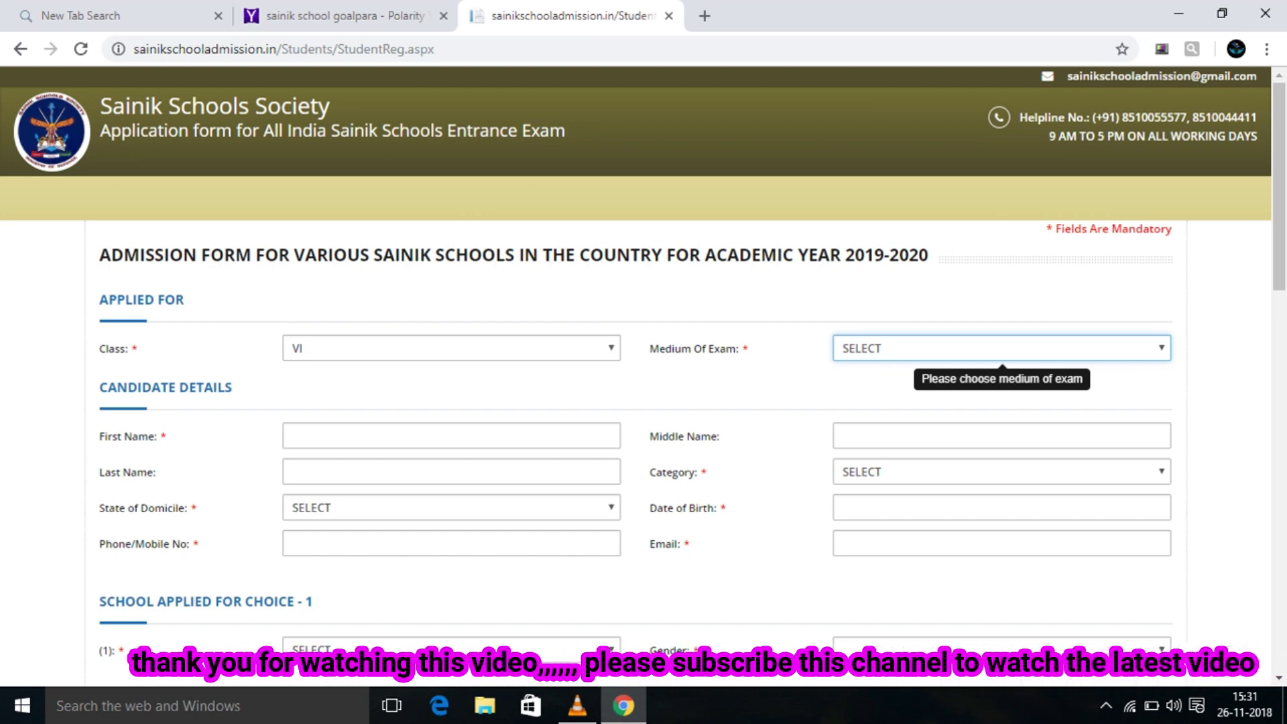
key("space")
key("Down")
key("Down")
key("Down")
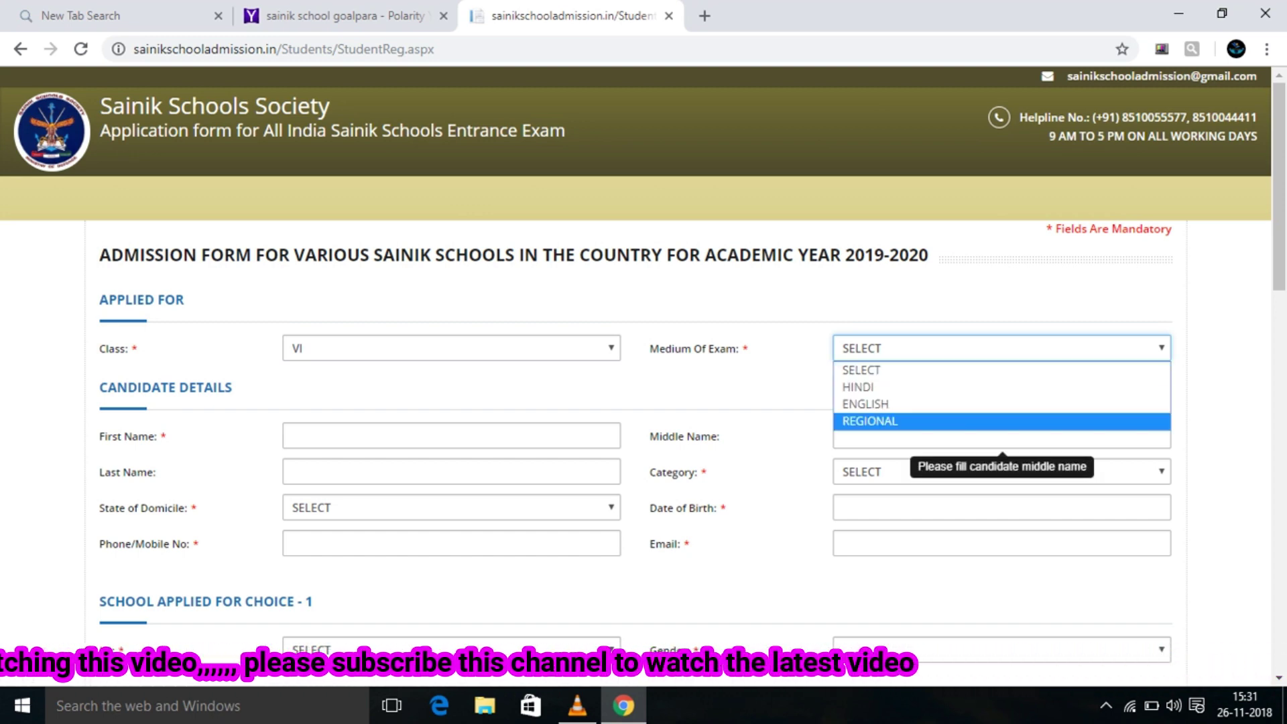
key("Return")
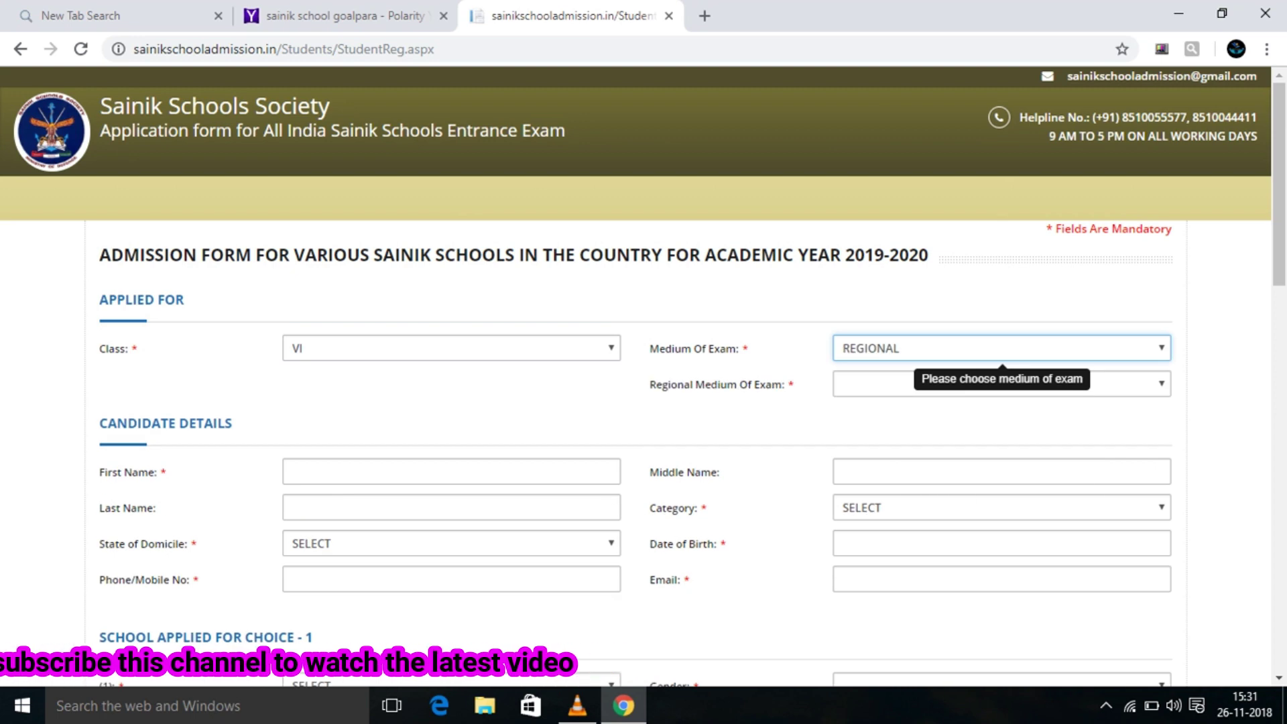
key("Tab")
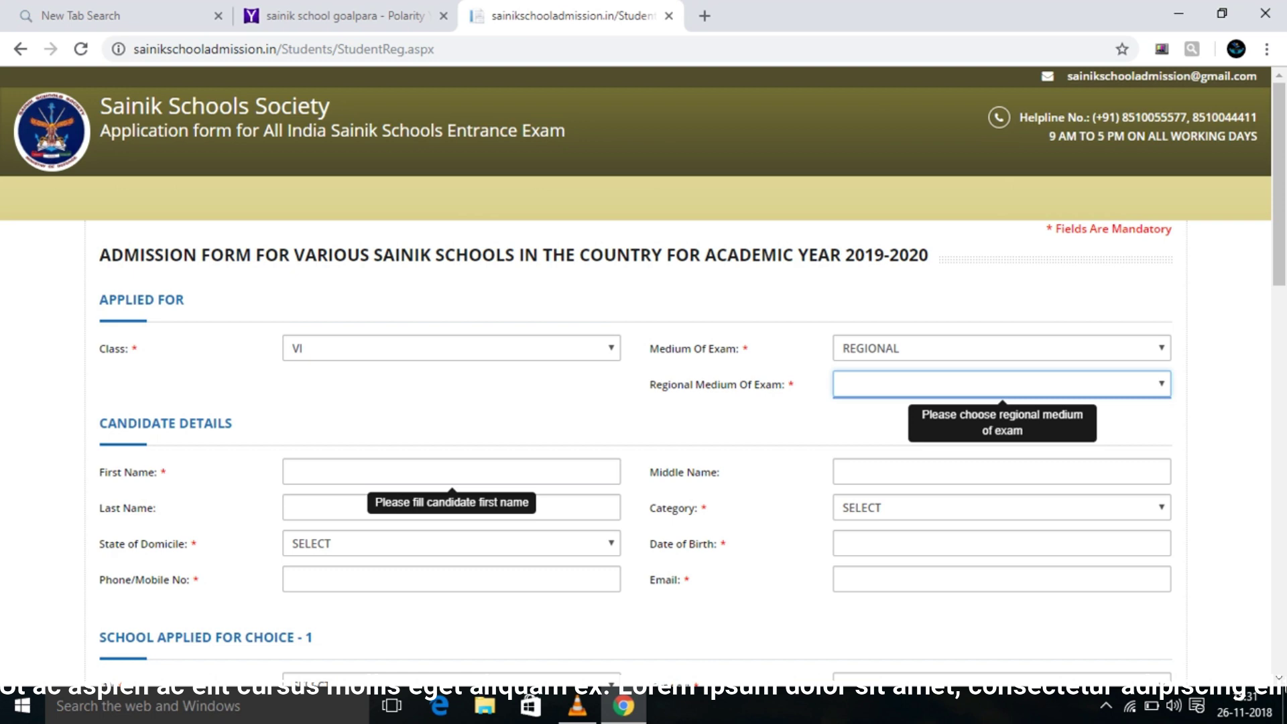
left_click(288, 471)
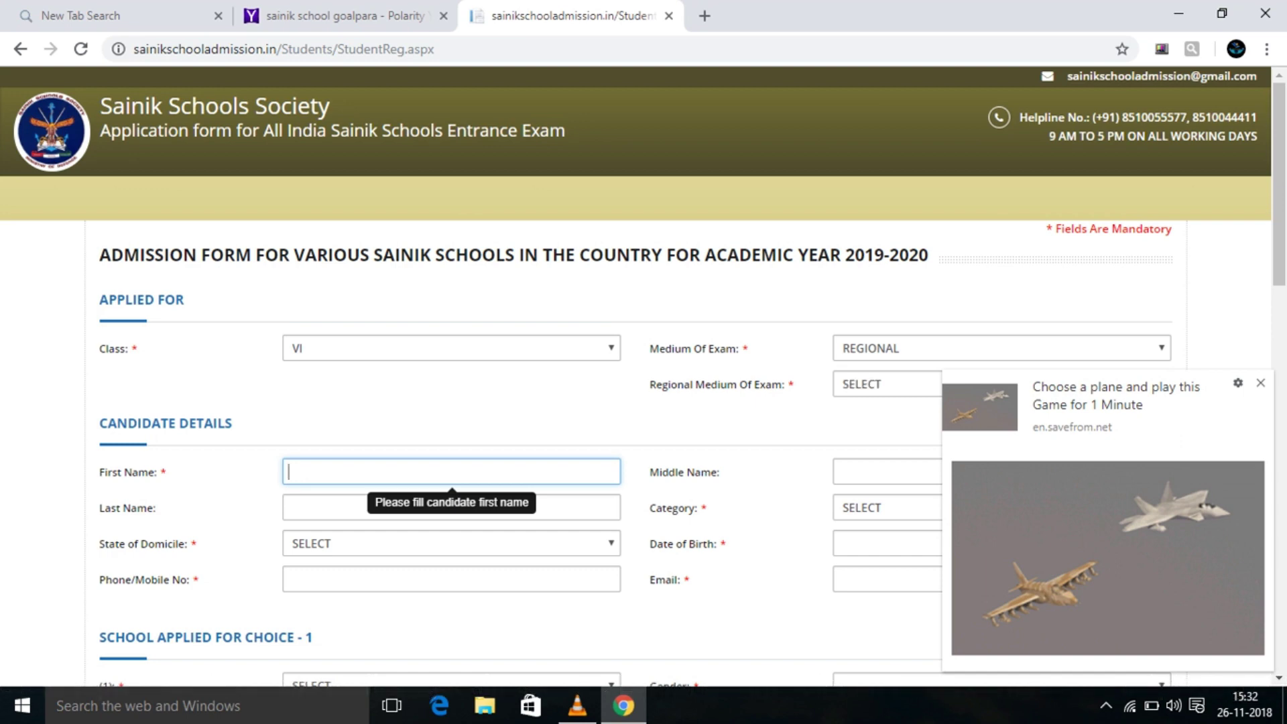
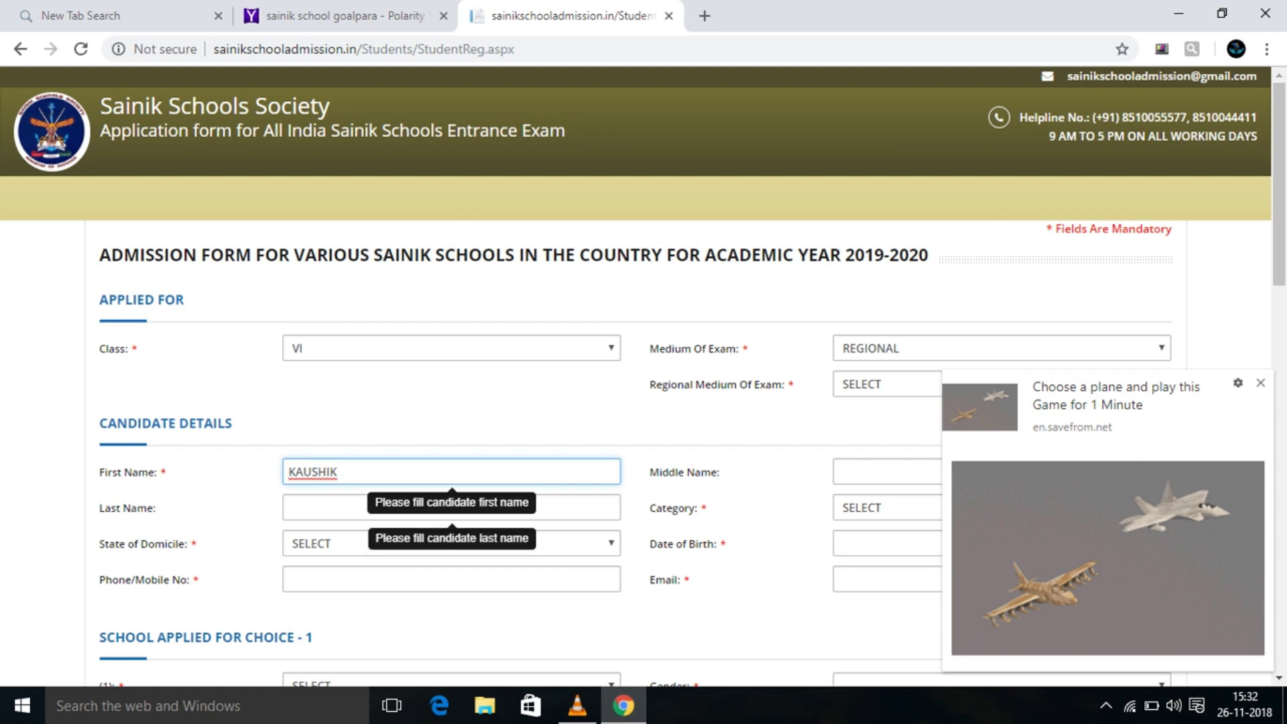
Enter the candidate's first and last name, correcting a typo in the first name.
left_click(290, 507)
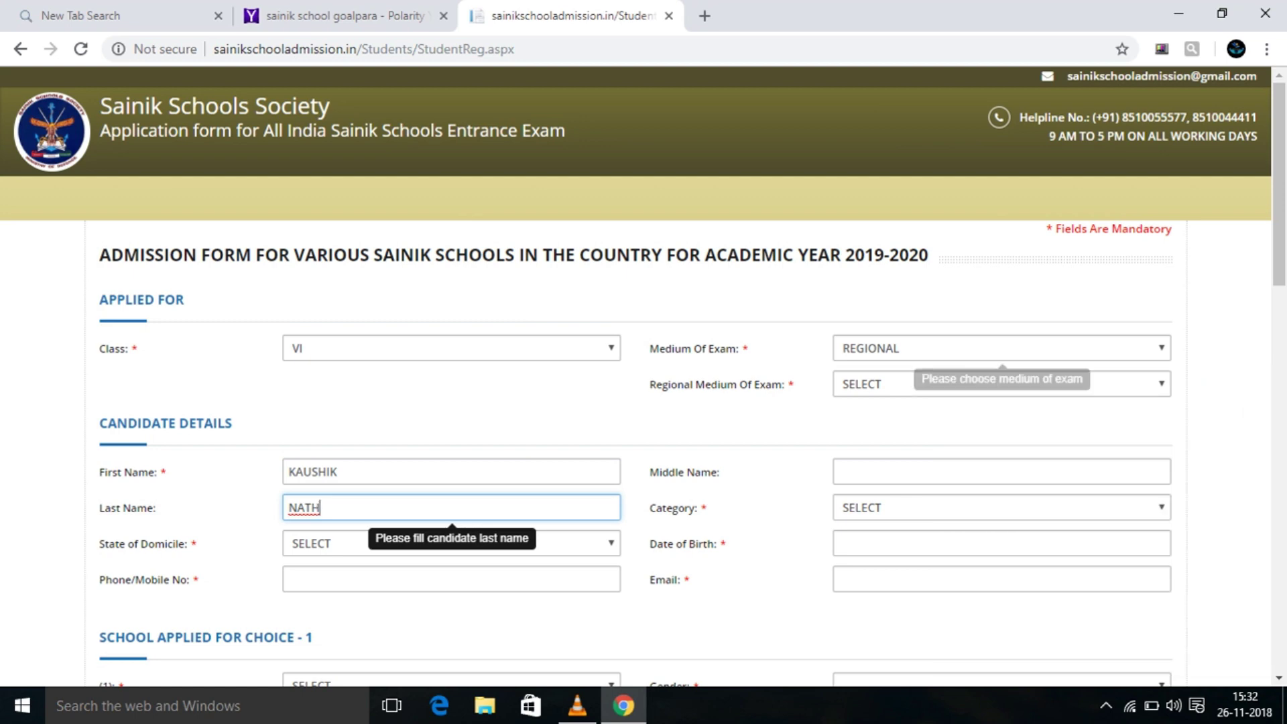
Choose ASSAMESE regional medium, ASSAM state of domicile and DEFENCE category.
left_click(1002, 384)
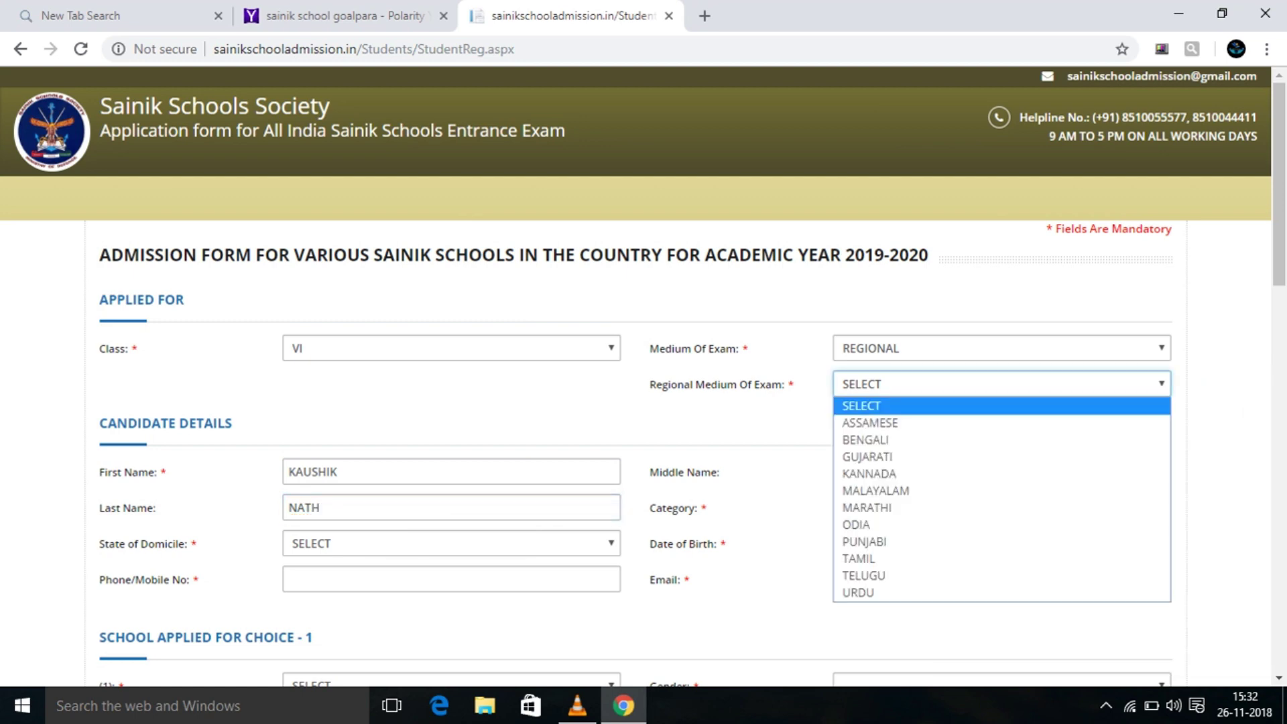
key("Down")
key("Return")
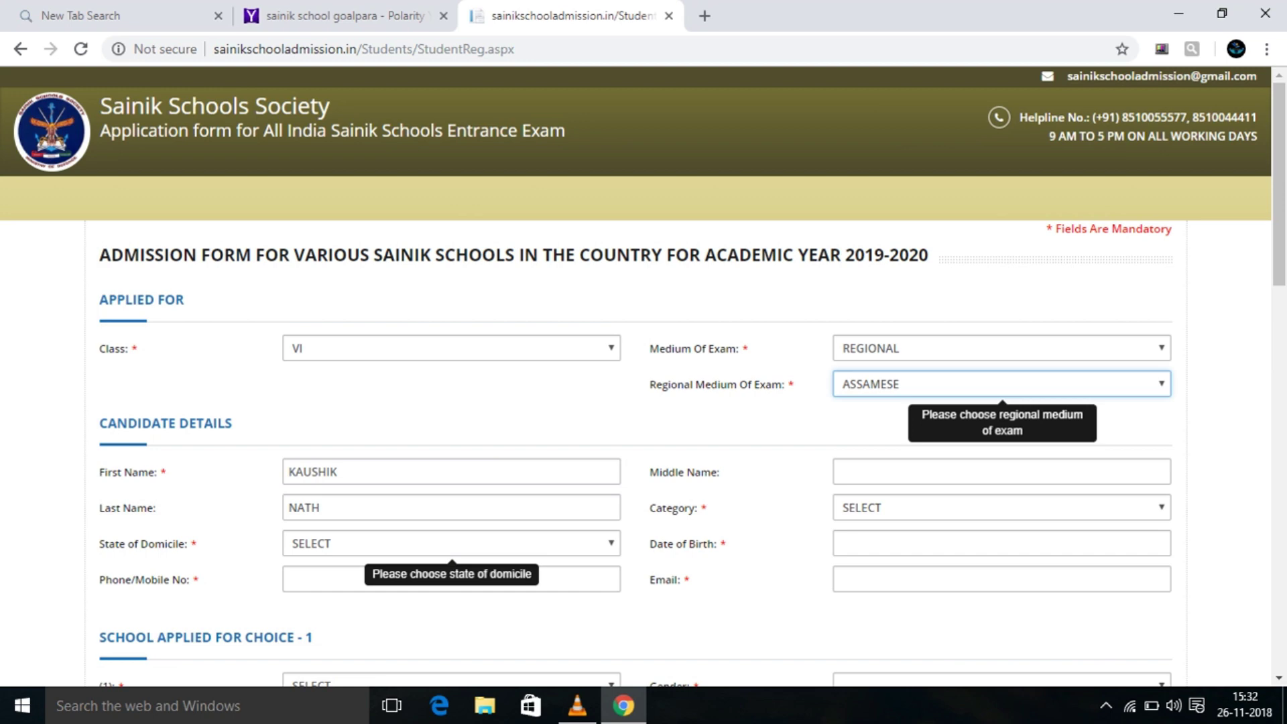
left_click(451, 542)
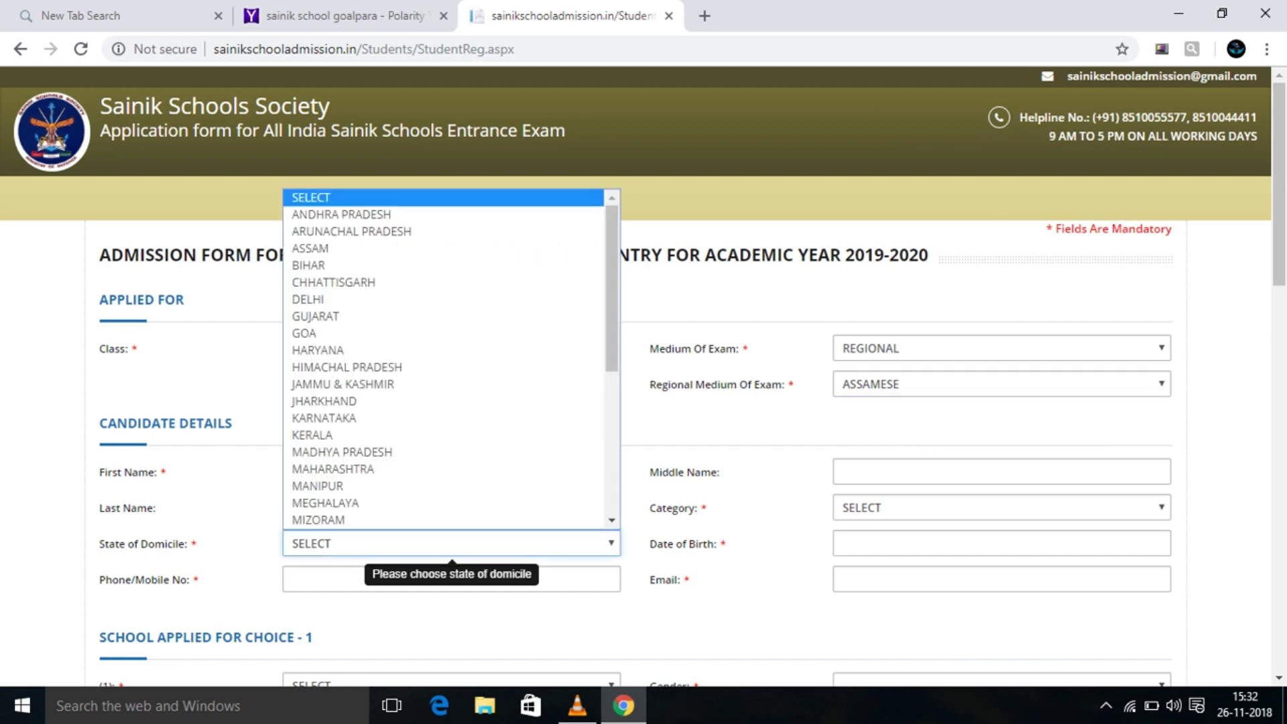
left_click(348, 248)
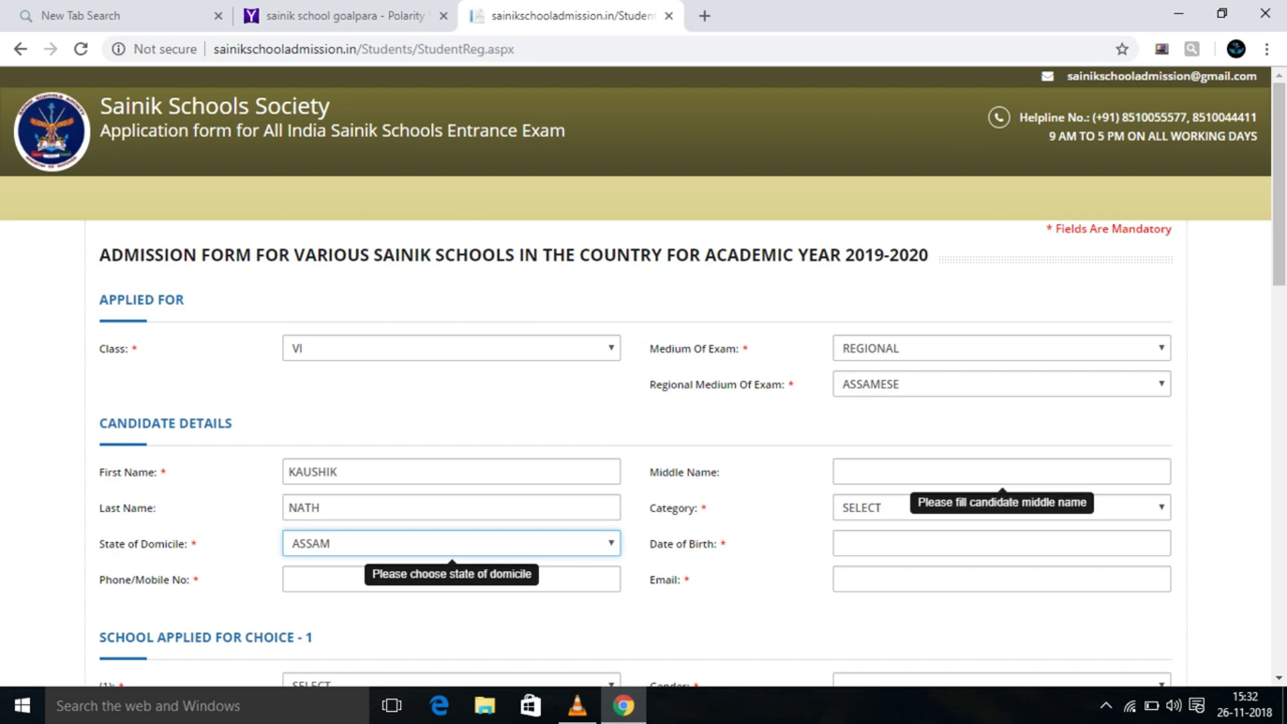
left_click(999, 507)
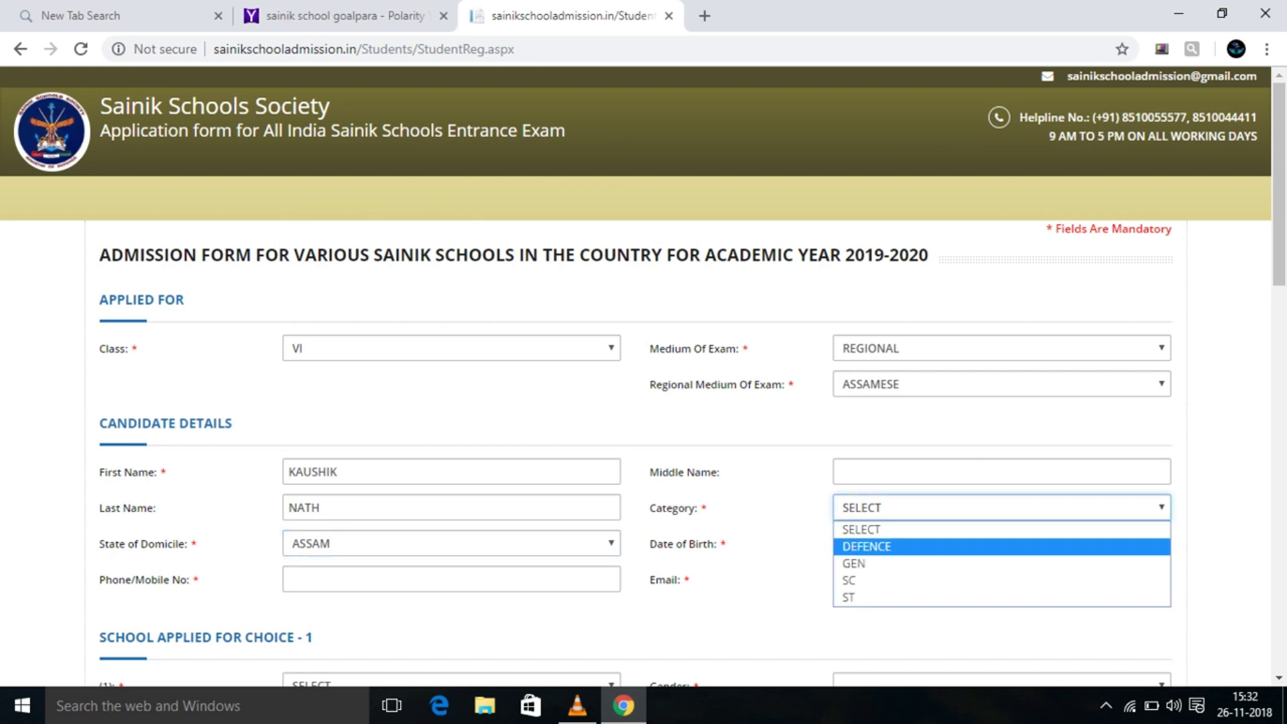
key("Return")
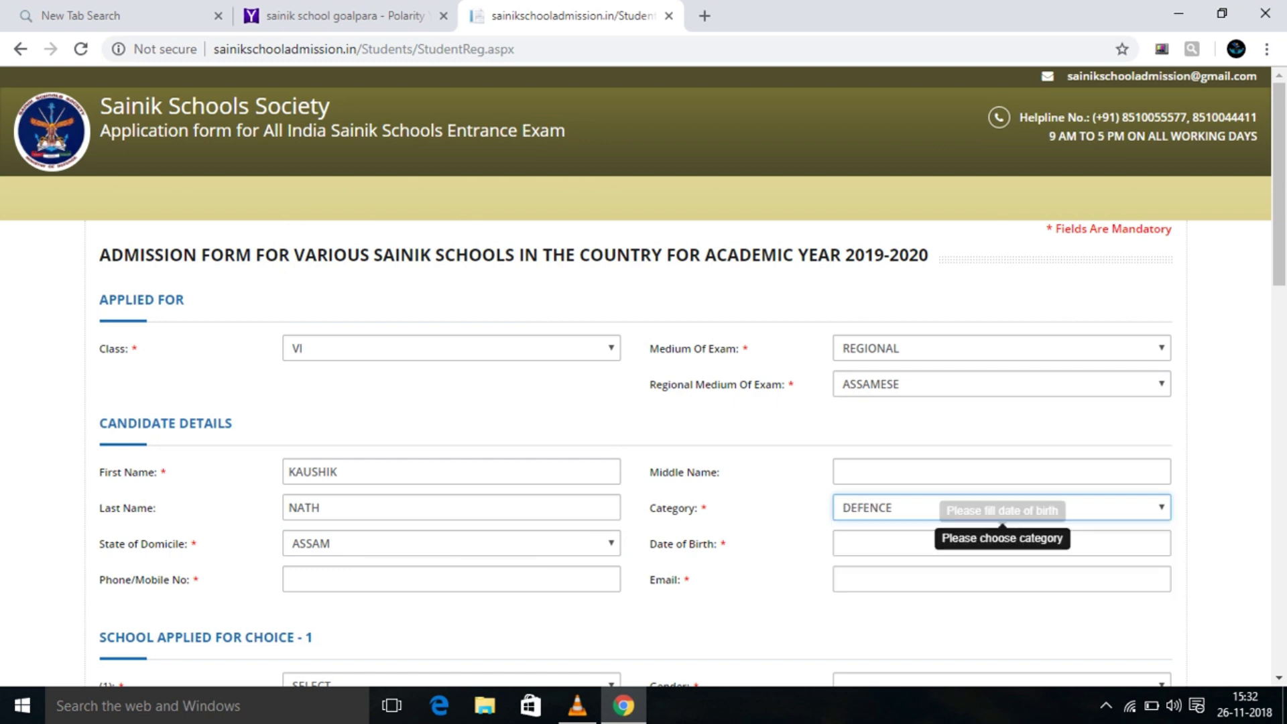
Pick 14 August 2008 in the date-of-birth calendar.
left_click(1001, 542)
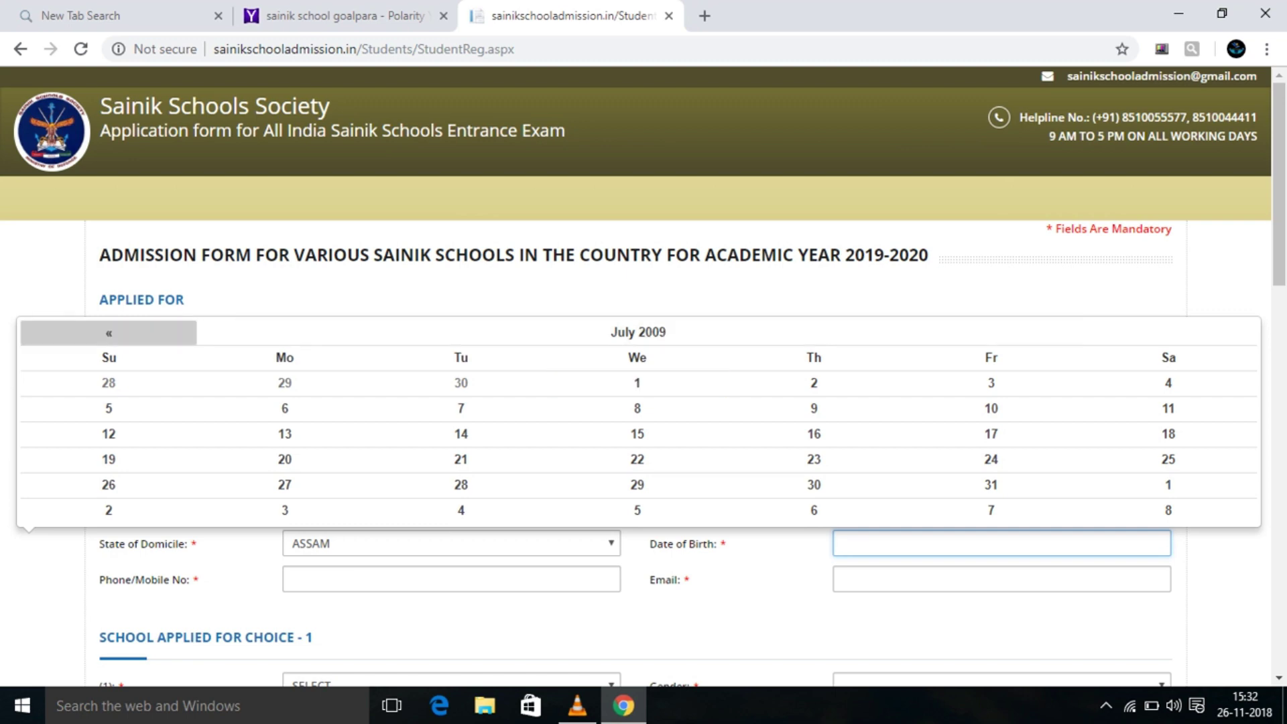
left_click(108, 332)
left_click(108, 333)
left_click(108, 333)
left_click(108, 332)
left_click(108, 333)
left_click(109, 332)
left_click(109, 332)
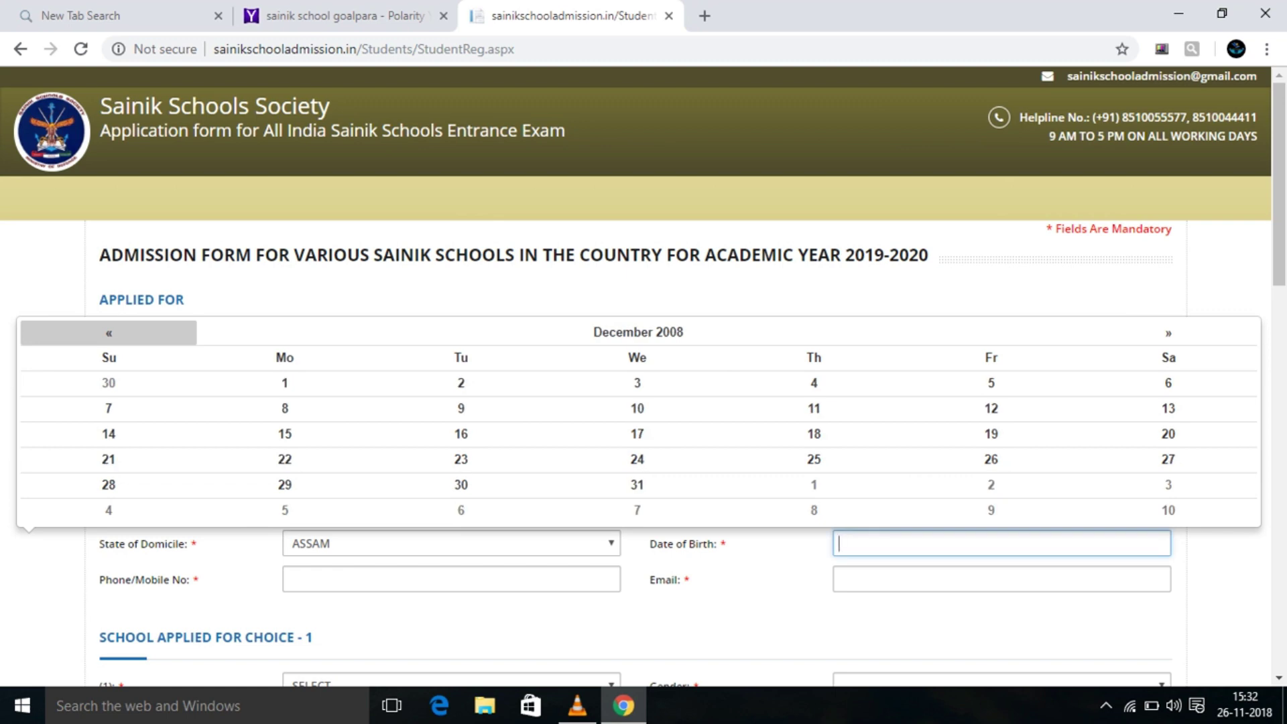
left_click(109, 333)
left_click(108, 333)
left_click(109, 332)
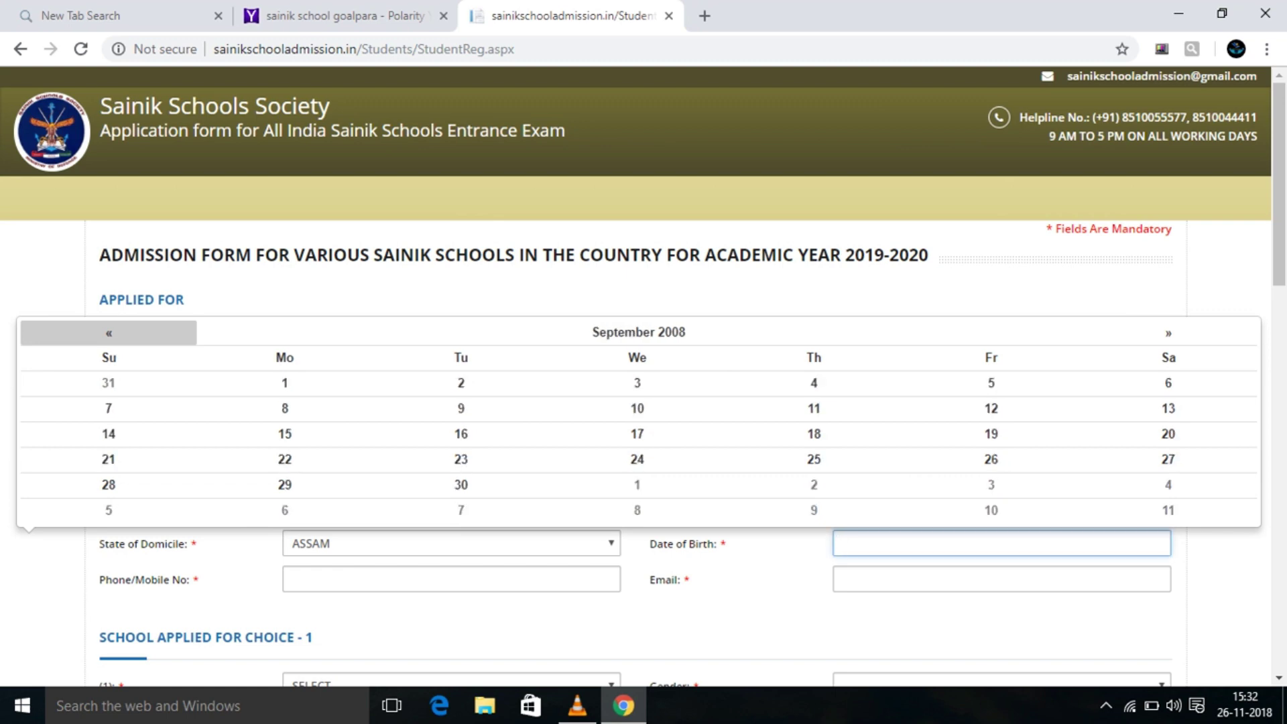
left_click(109, 333)
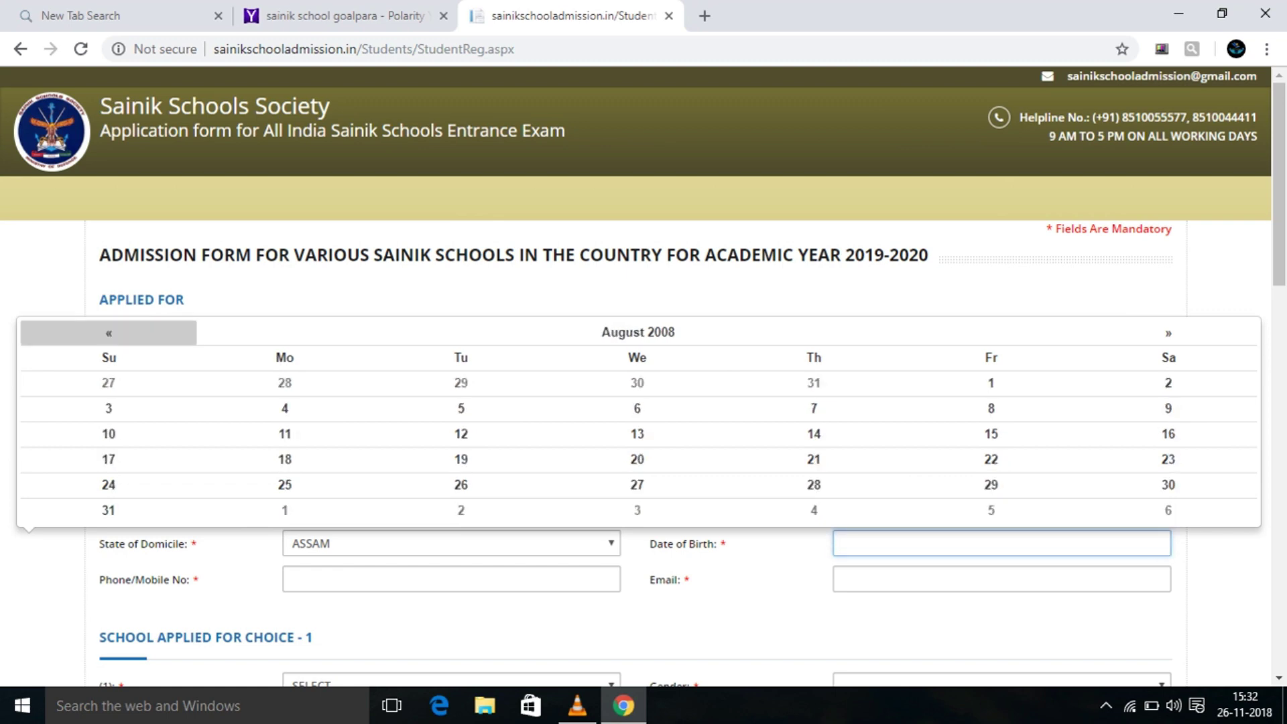
left_click(109, 333)
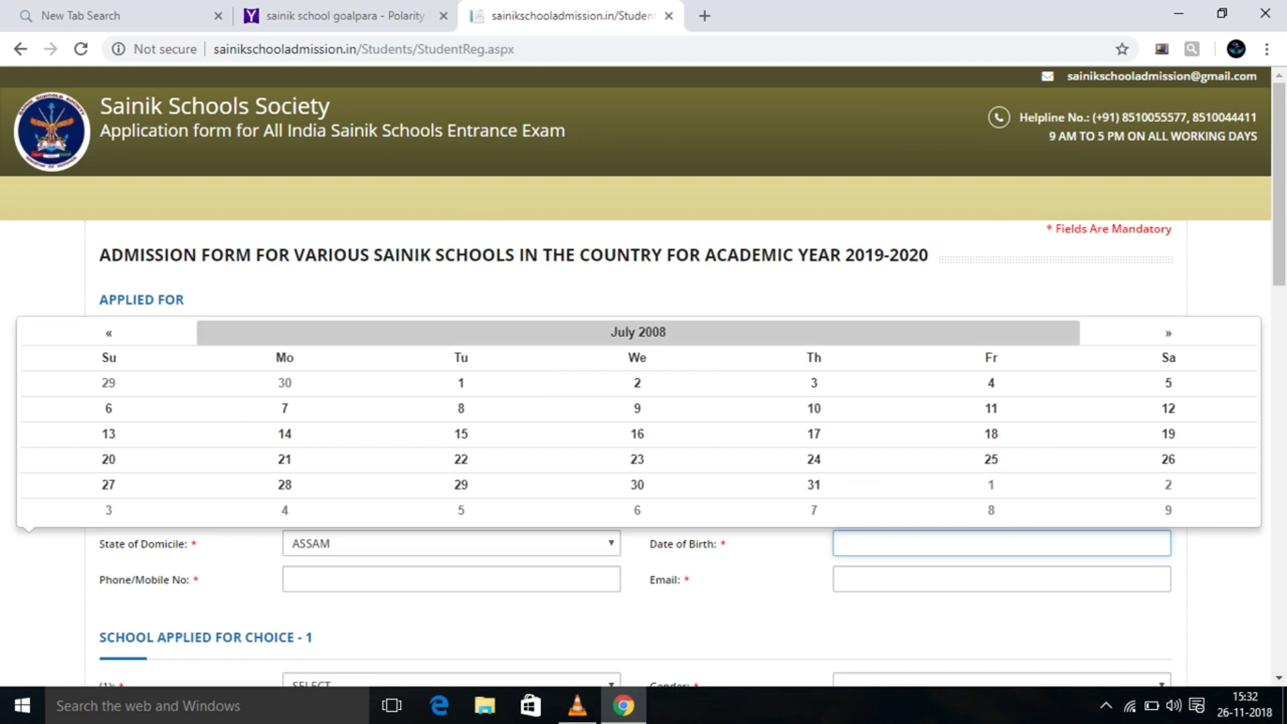
left_click(1168, 332)
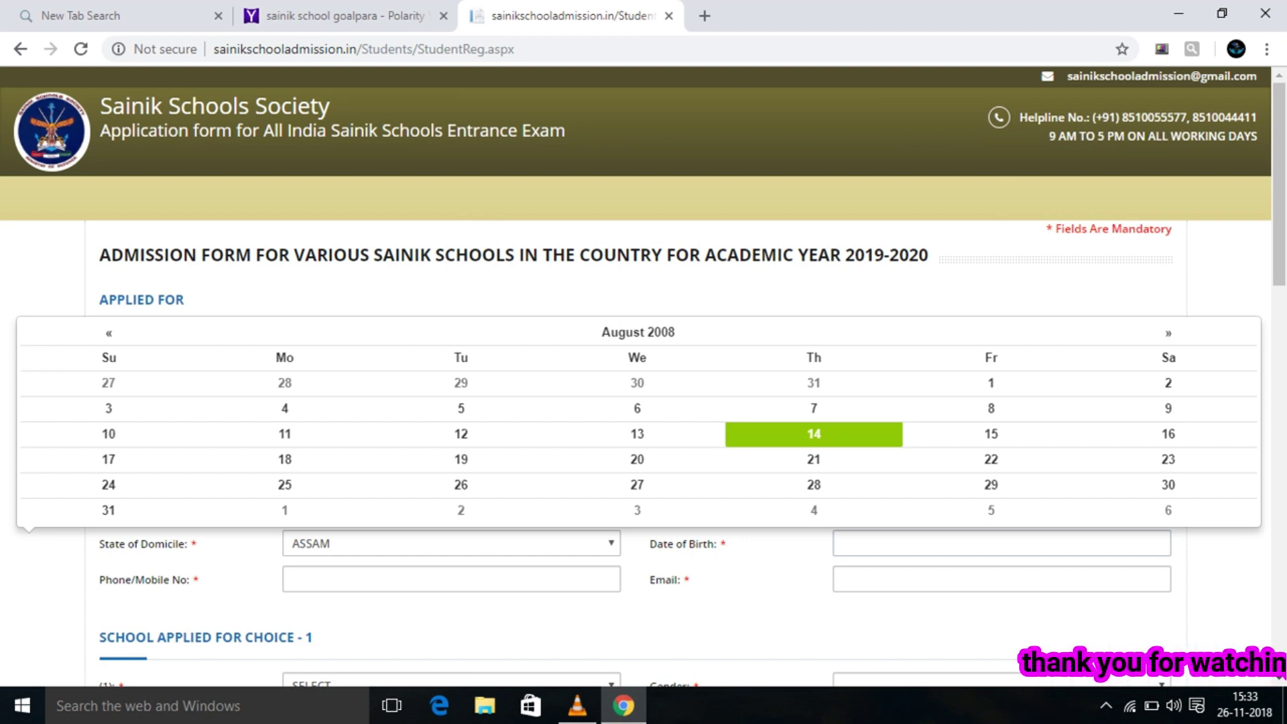
left_click(813, 433)
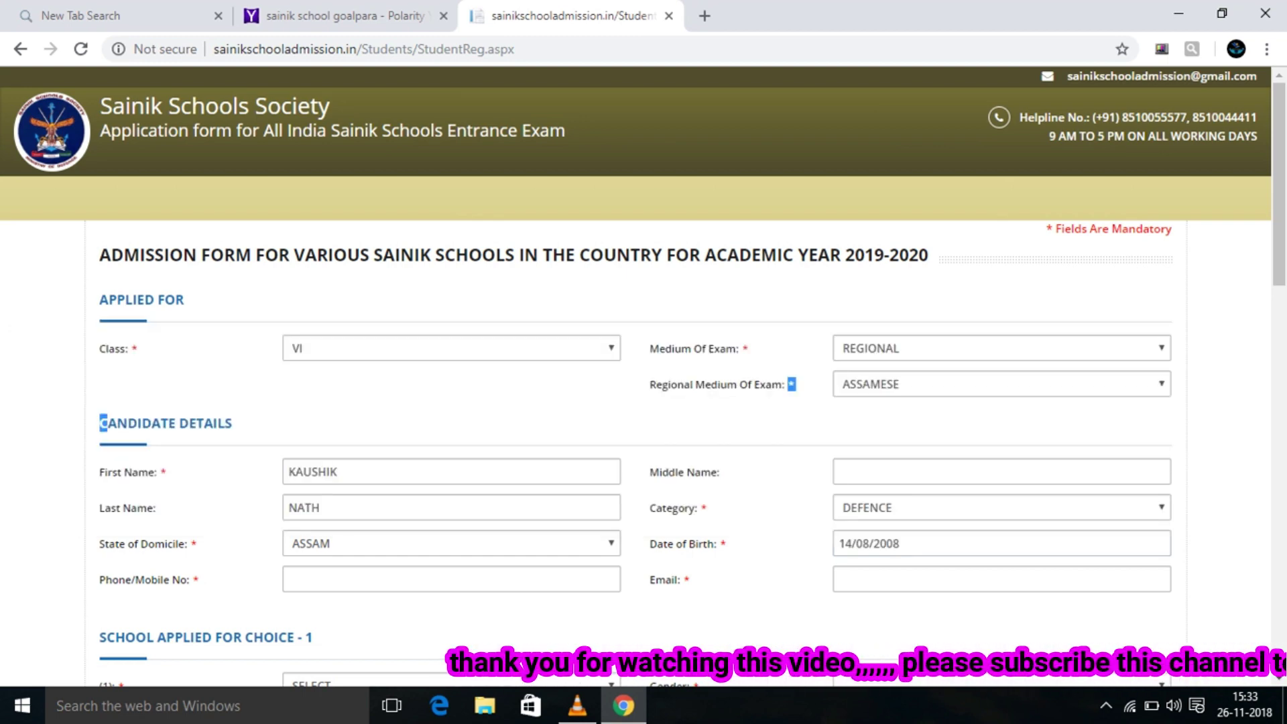
Fill the Phone/Mobile No and Email fields with the candidate's number and e-mail address.
scroll(643, 375, "down", 2)
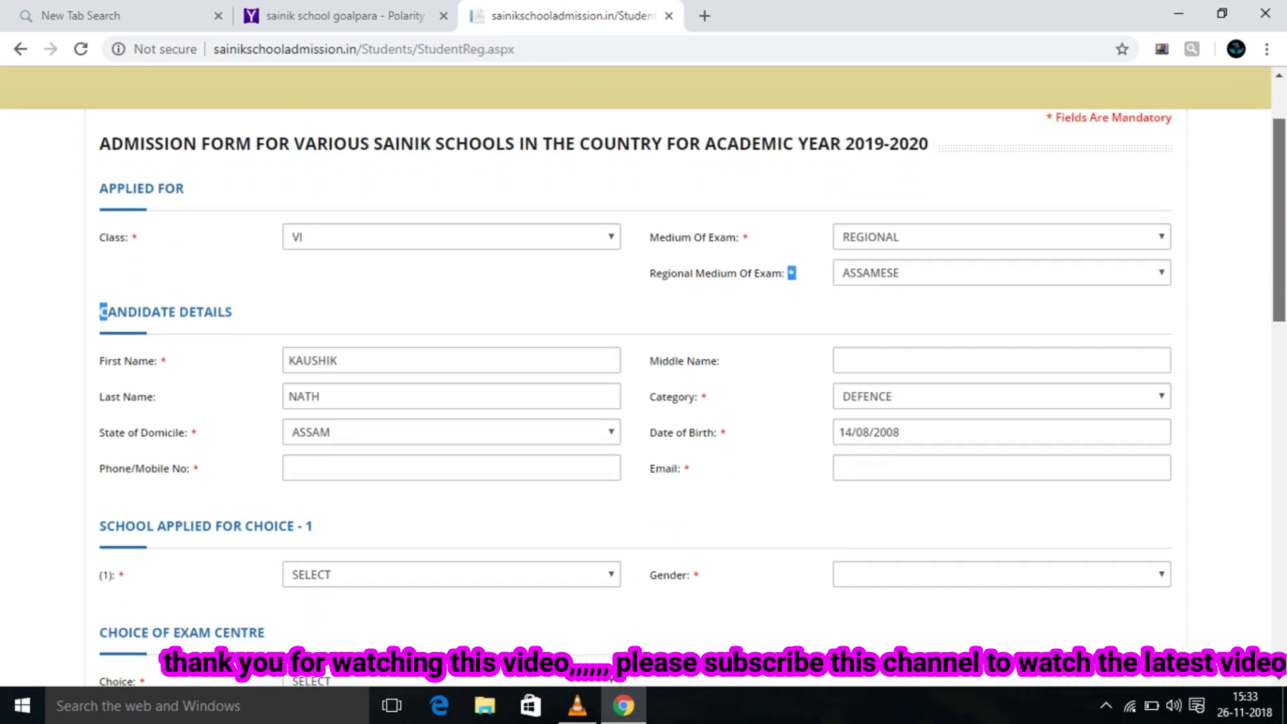
scroll(643, 375, "down", 2)
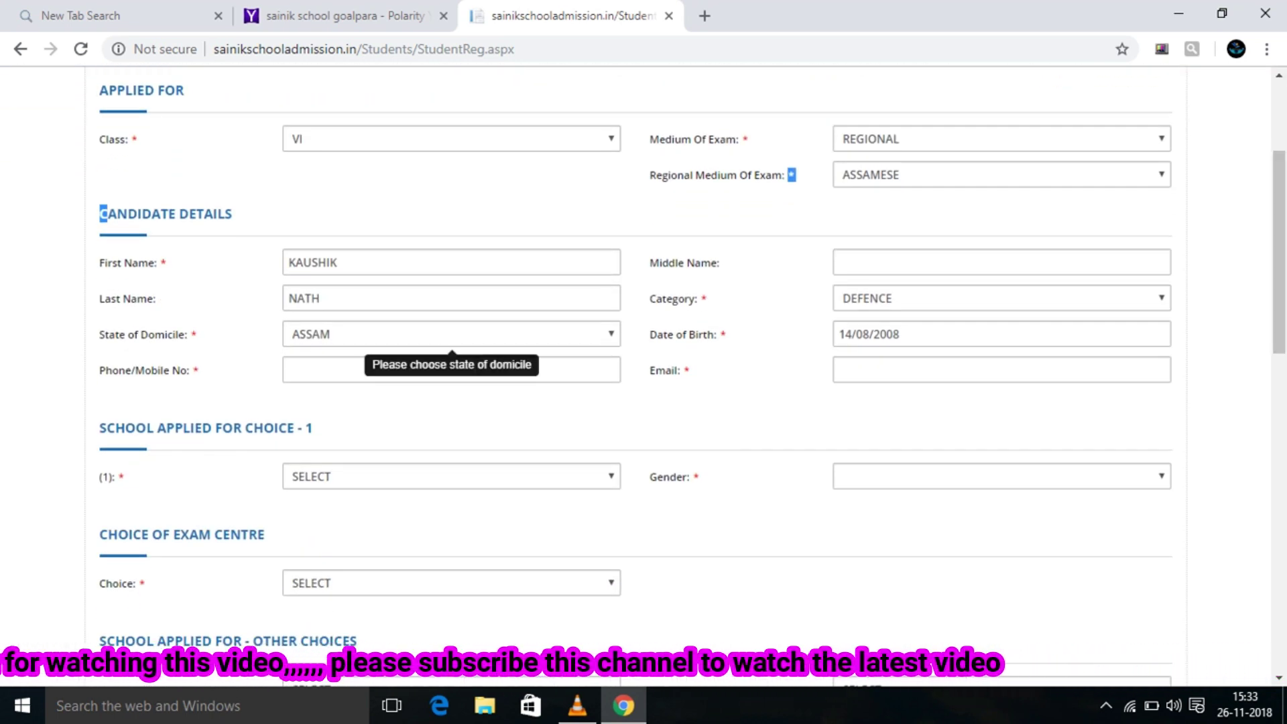
left_click(451, 369)
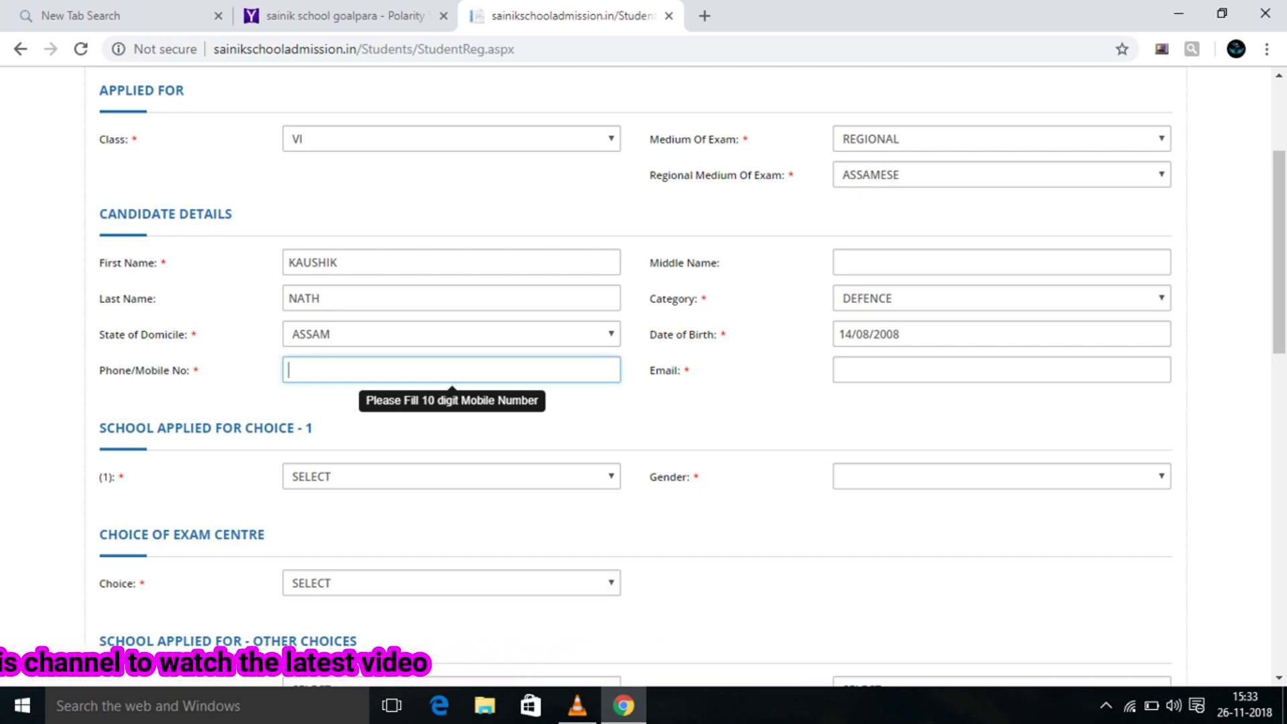
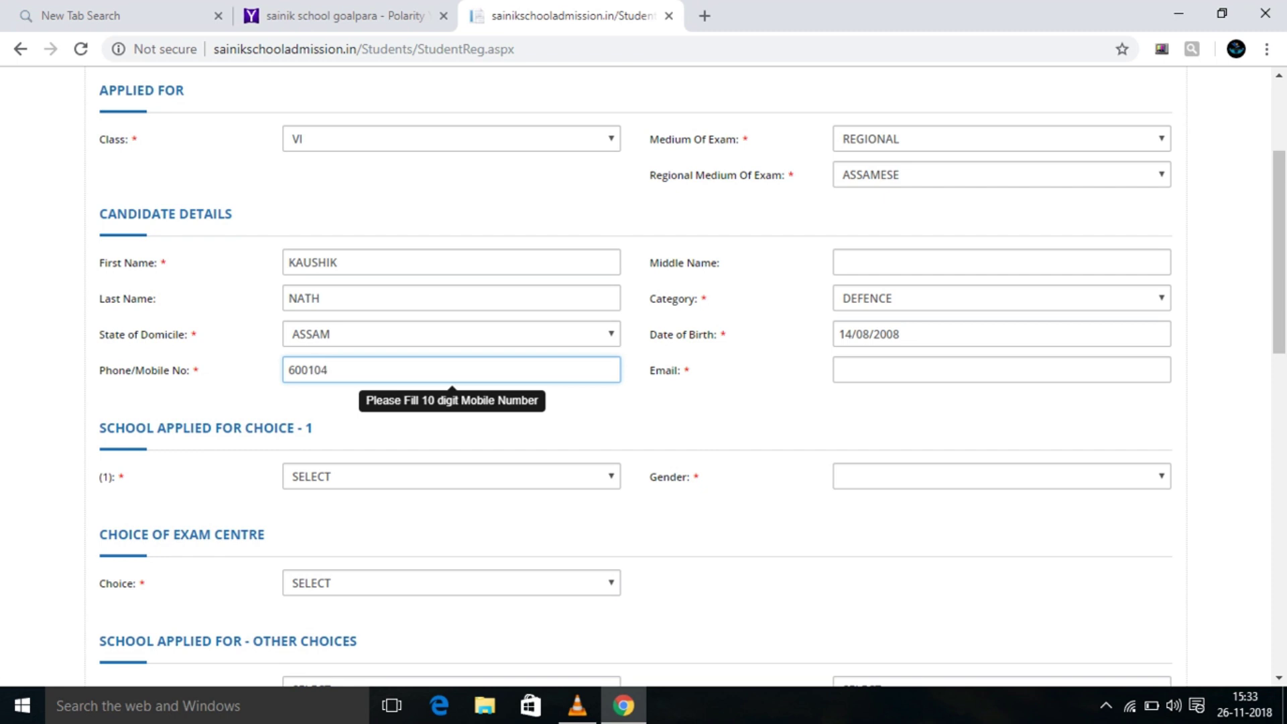
left_click(839, 370)
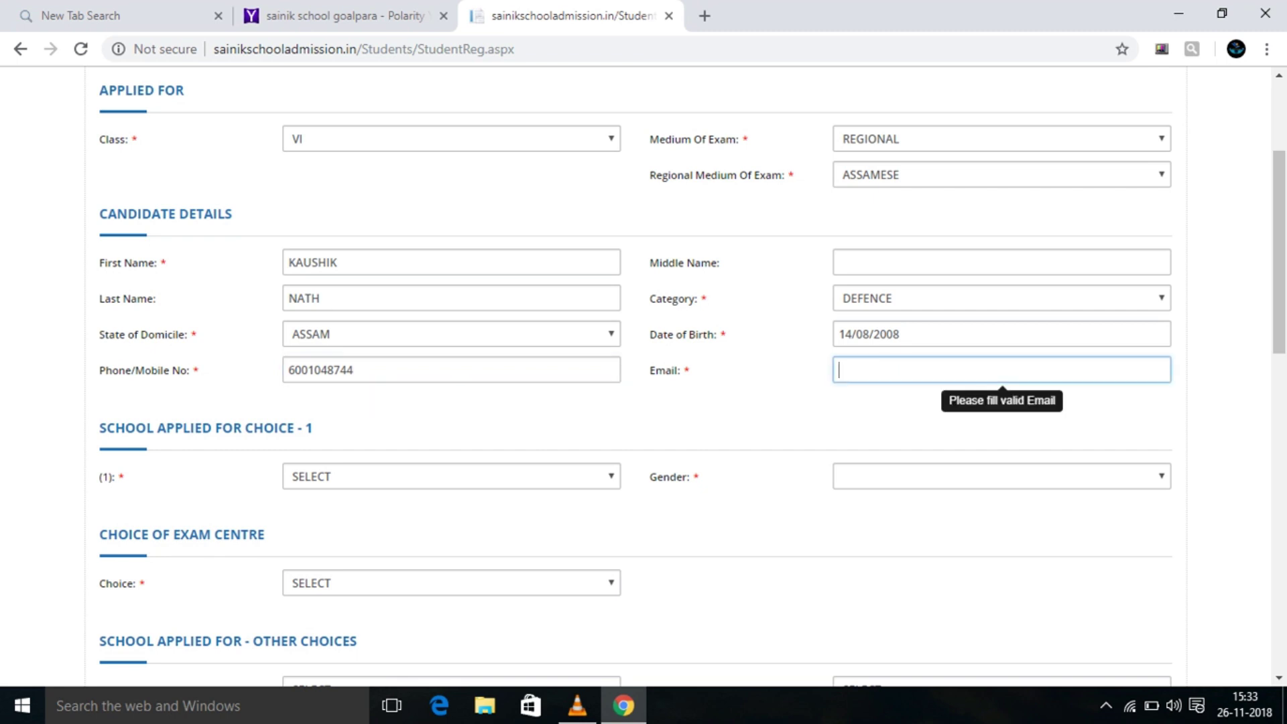
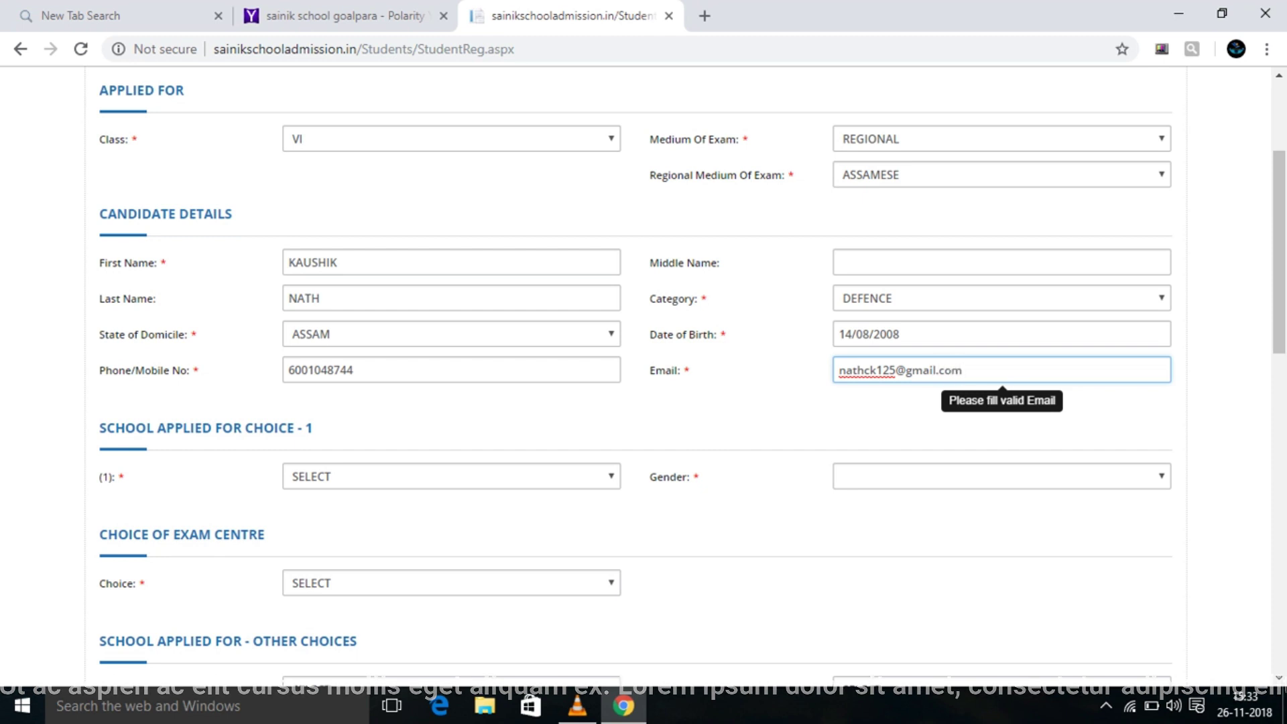
Choose SAINIK SCHOOL GOALPARA as first school choice and GOALPARA as exam centre.
left_click(451, 476)
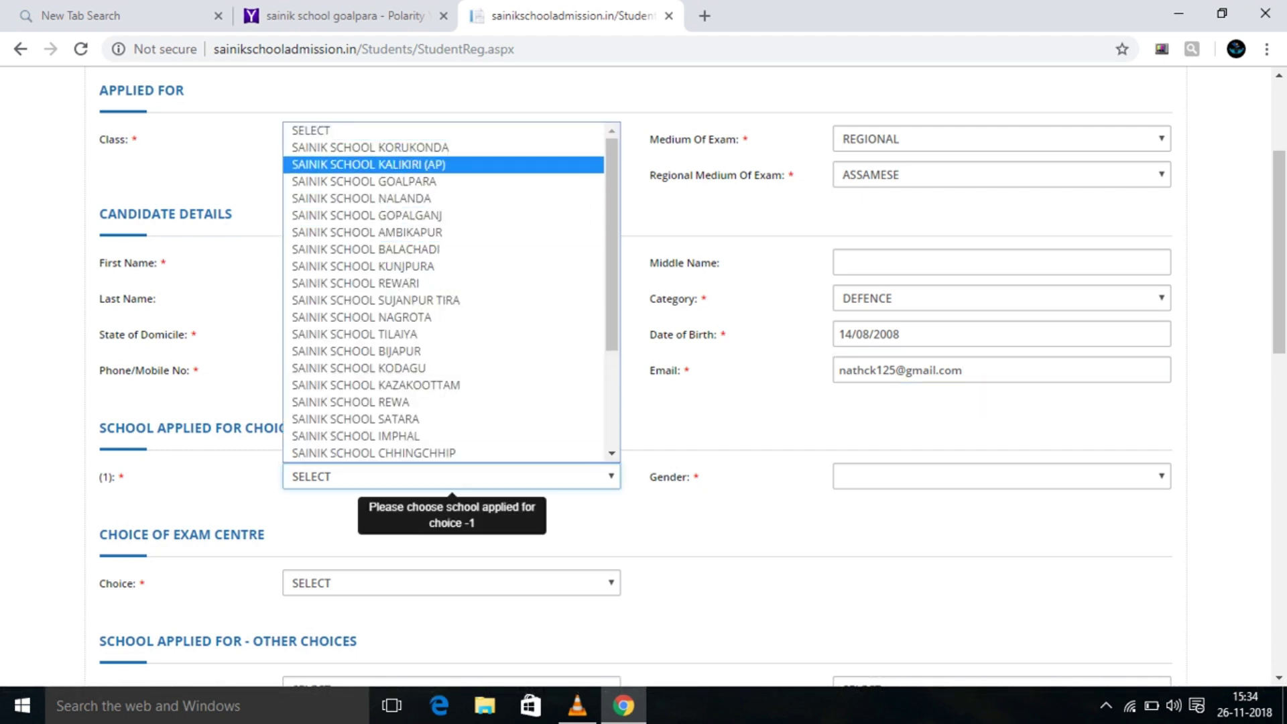
key("Return")
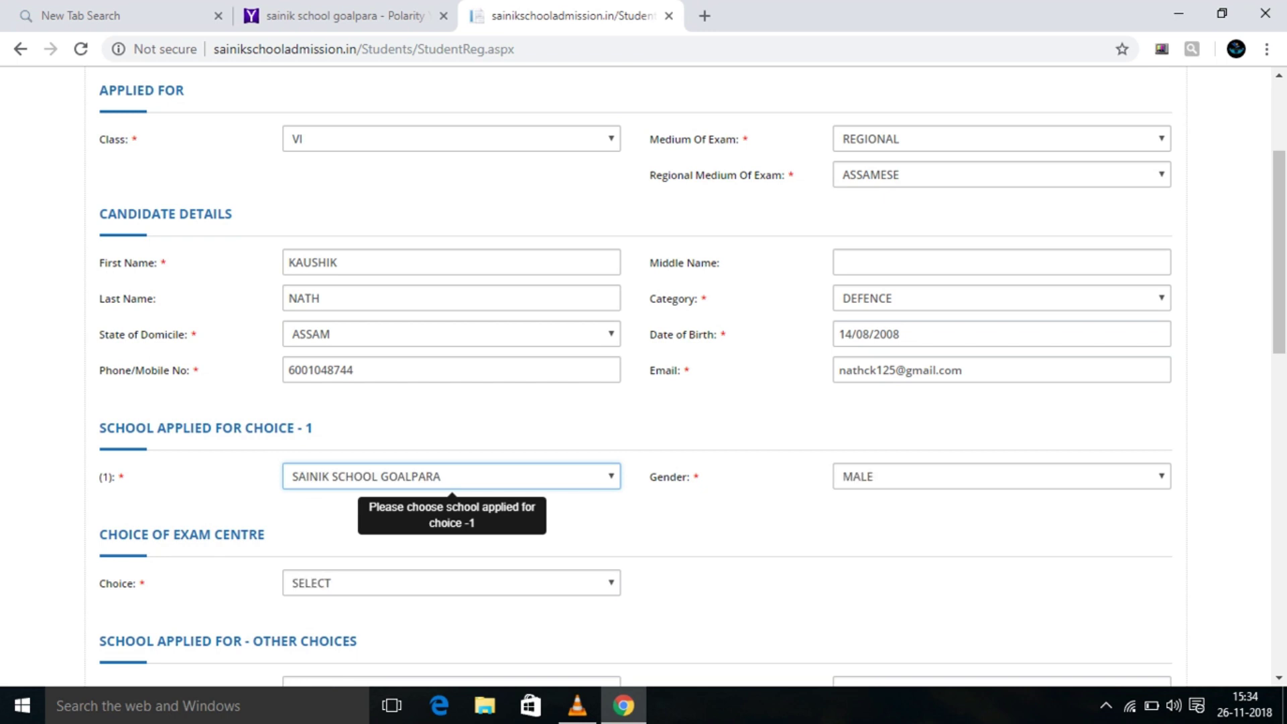
left_click(451, 582)
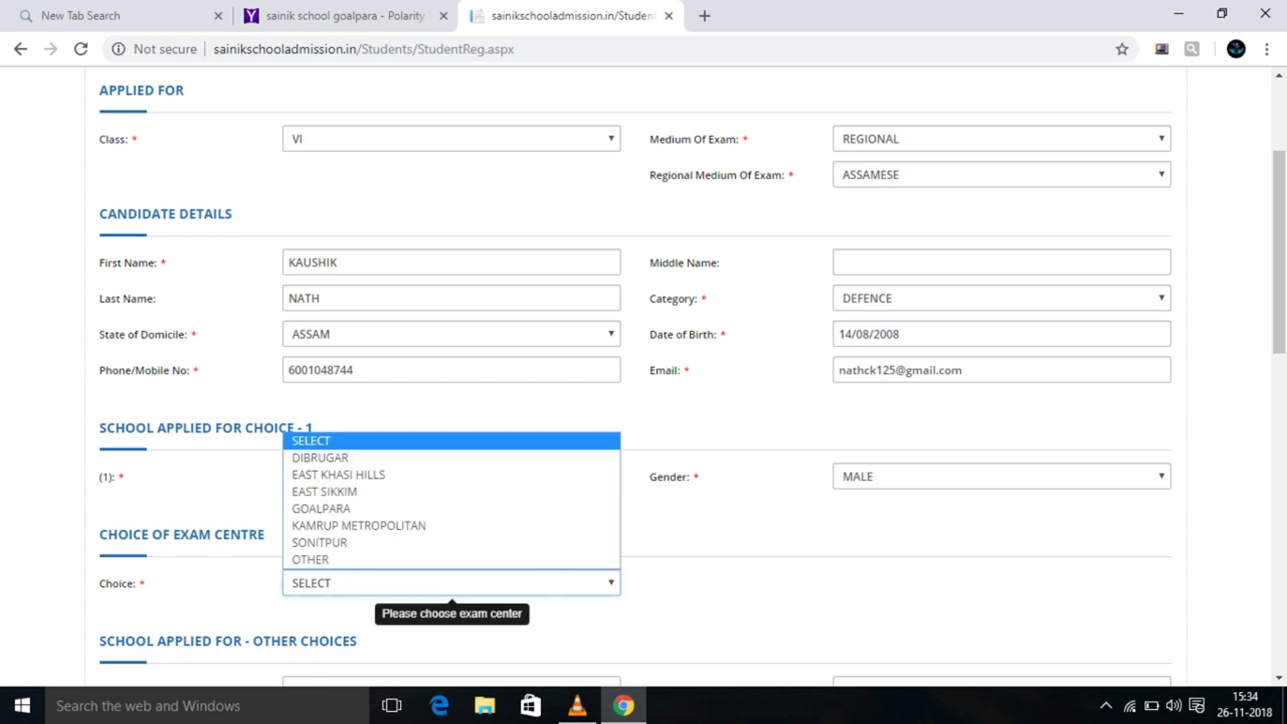
key("Down")
key("Down")
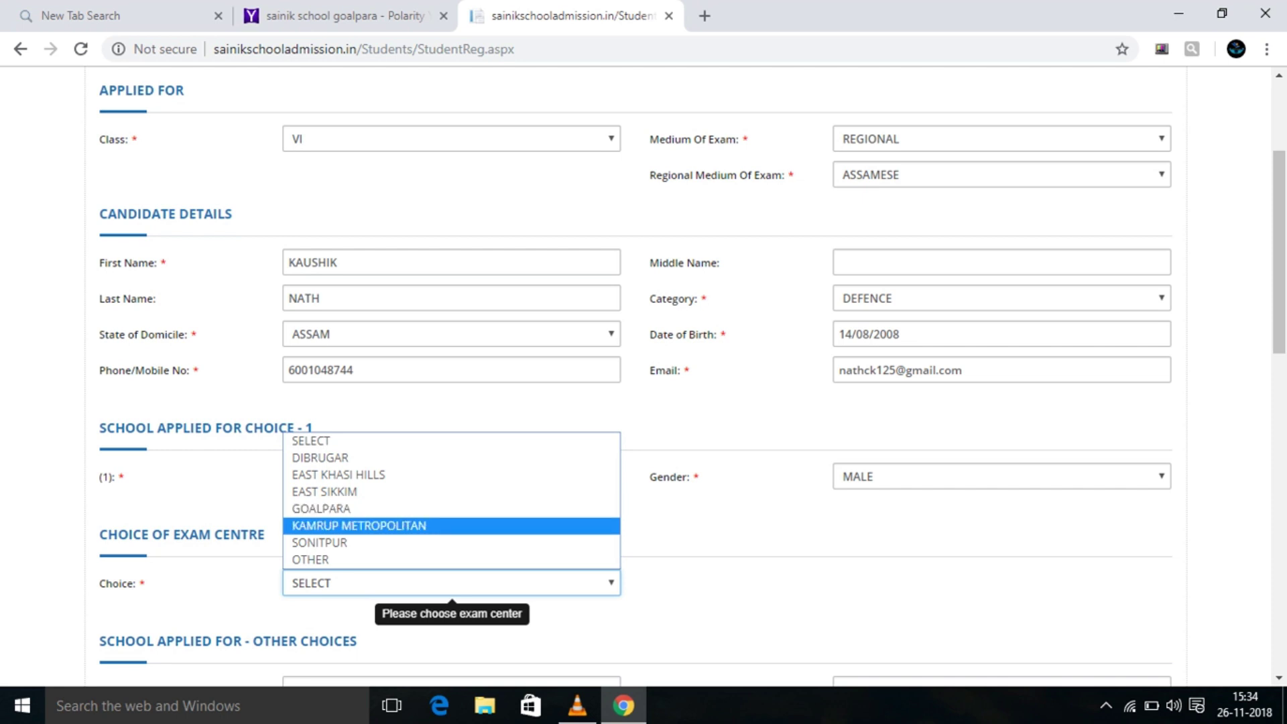
key("Up")
key("Up")
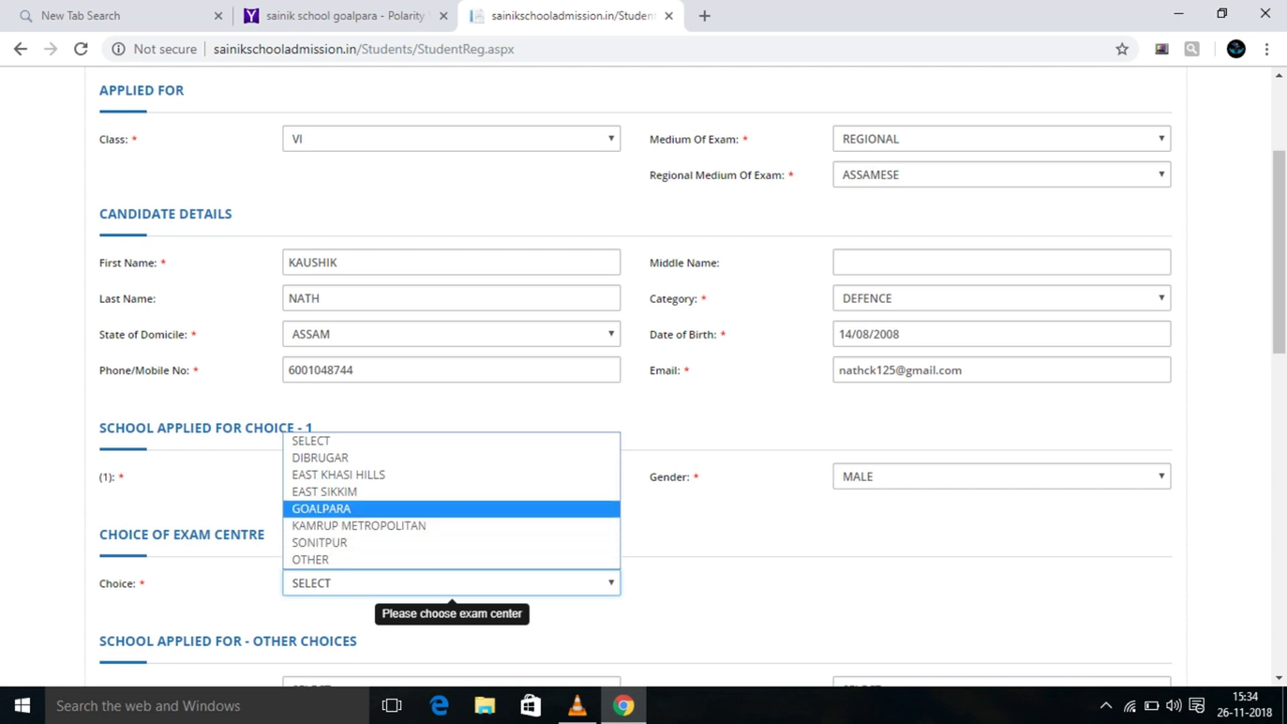
key("Return")
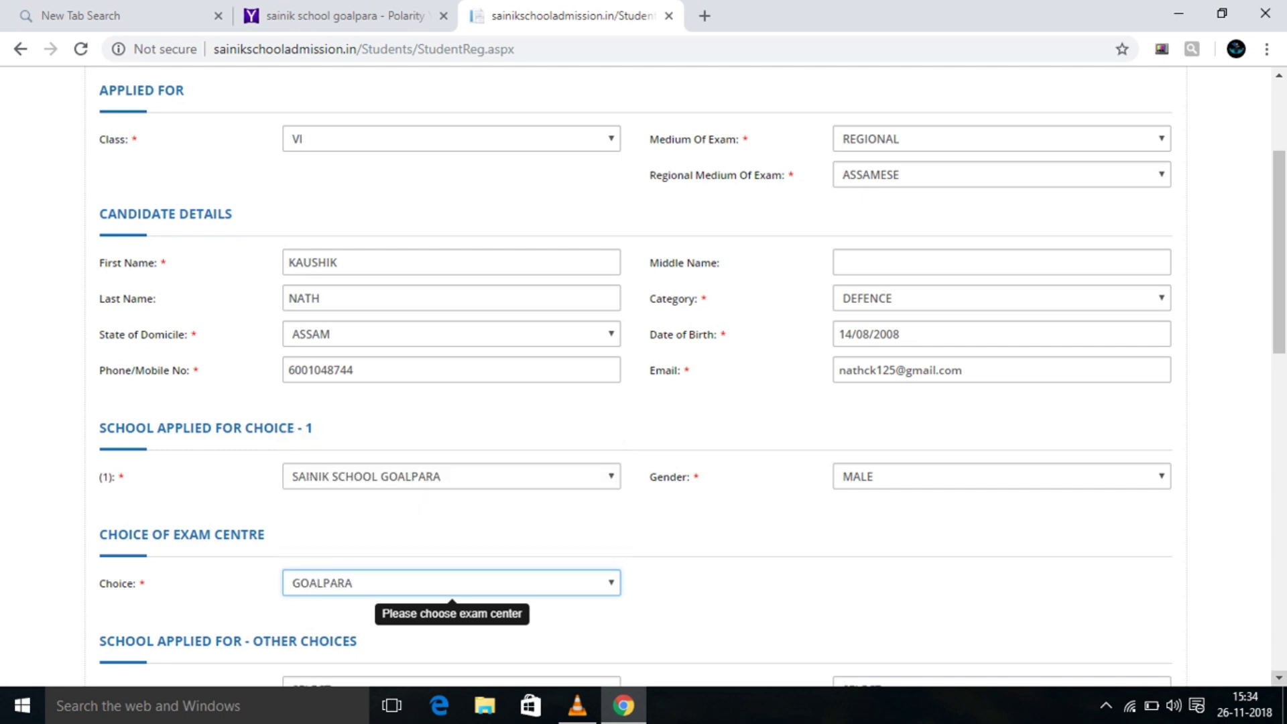
scroll(686, 377, "down", 5)
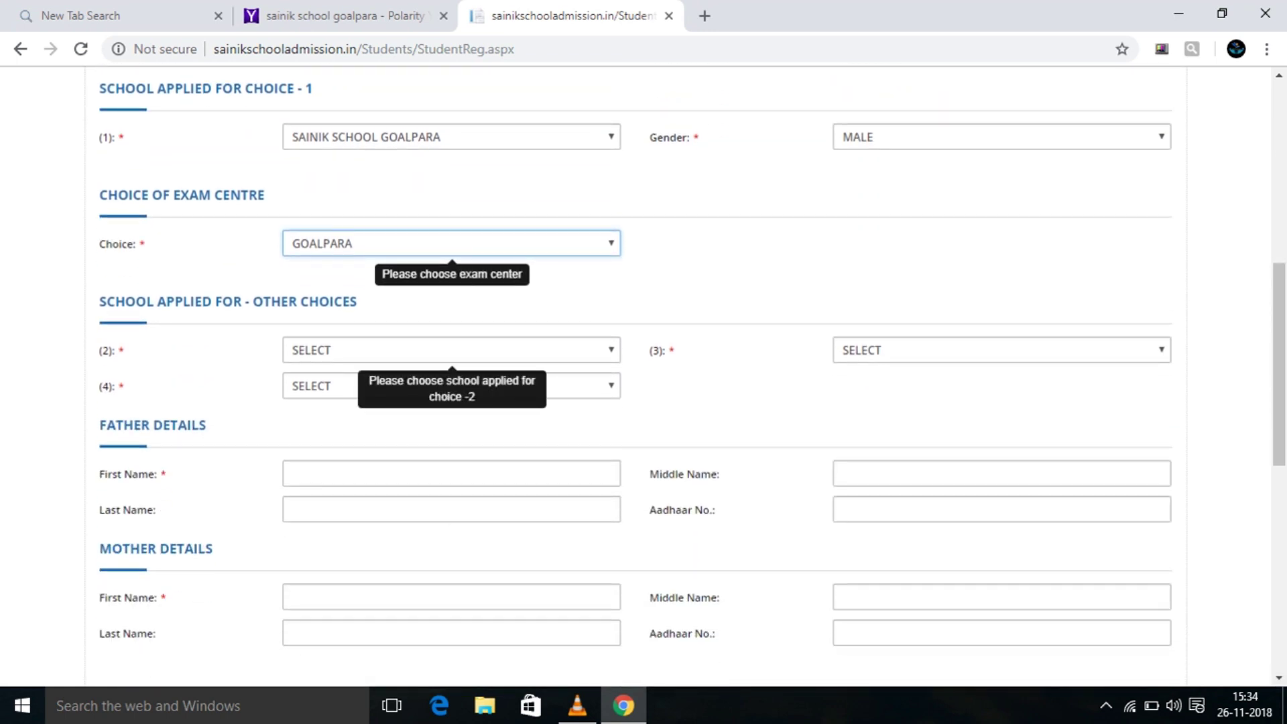
Set SAINIK SCHOOL IMPHAL as the second school choice.
key("Tab")
key("alt+Down")
key("Down")
key("Down")
key("Down")
key("Down")
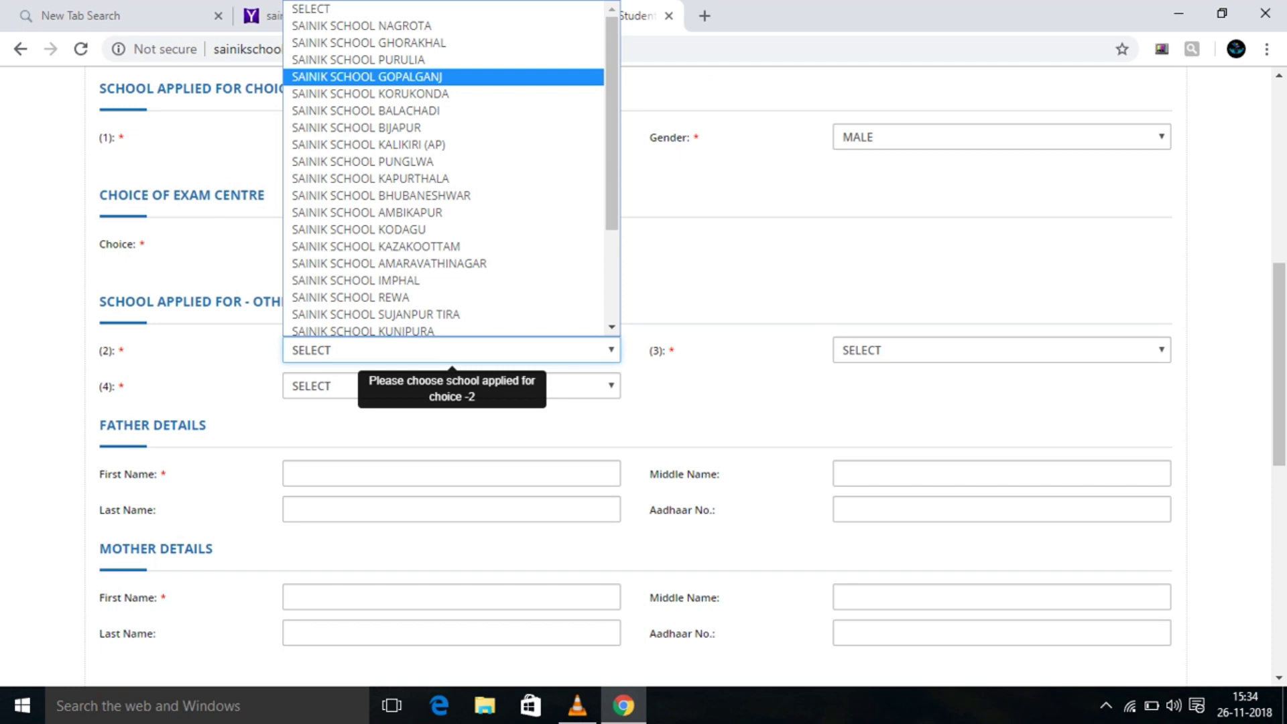
key("Down")
key("Down")
key("Down")
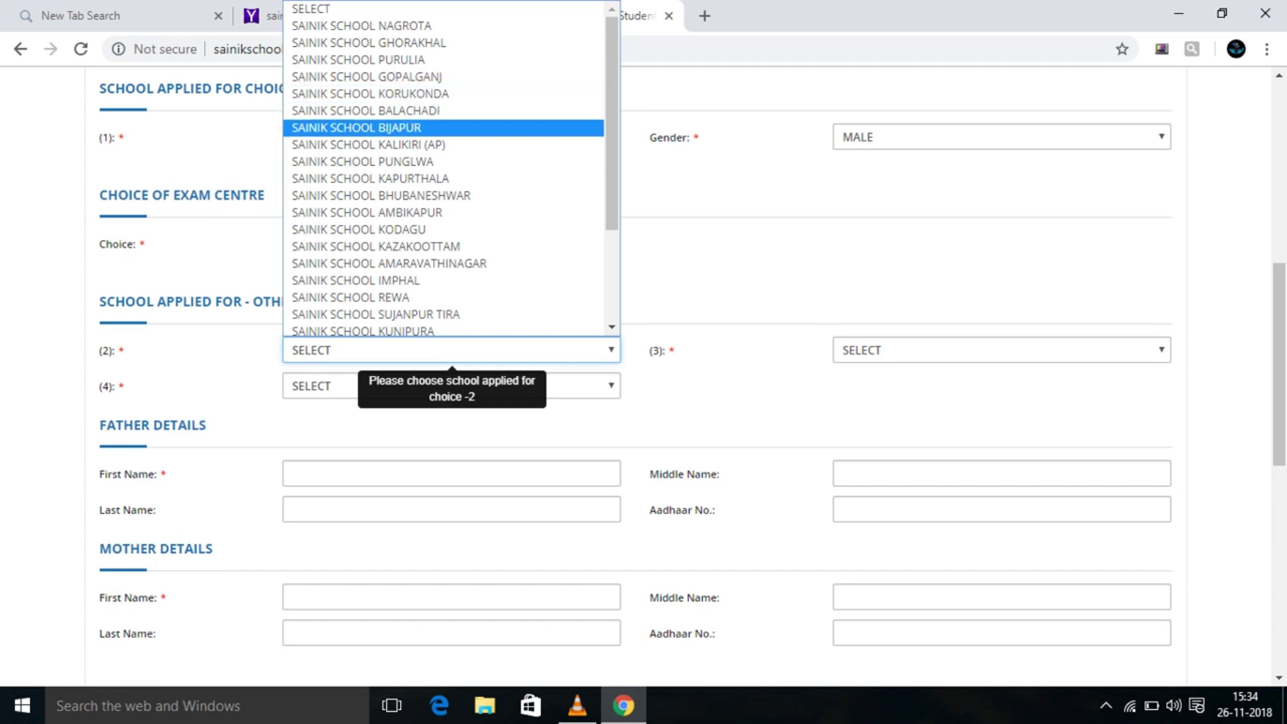
key("Up")
key("Up")
key("Up")
key("Up")
key("Up")
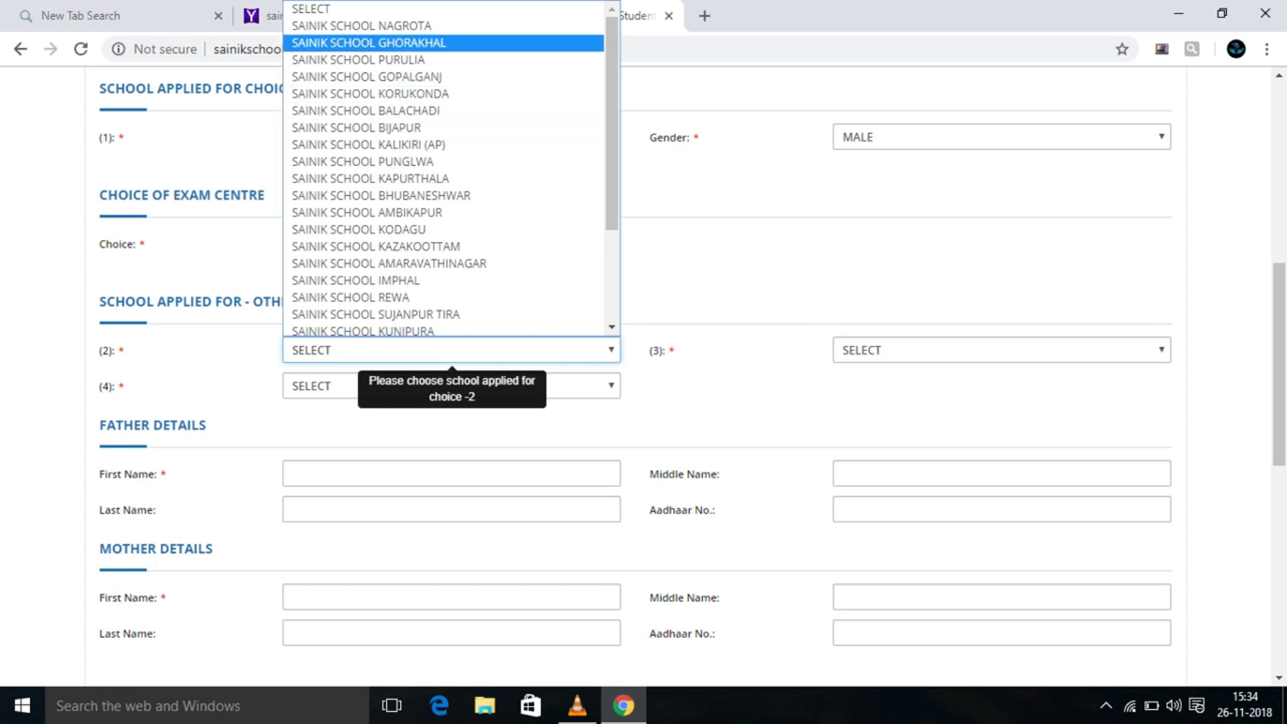
key("Down")
key("Down")
key("Down")
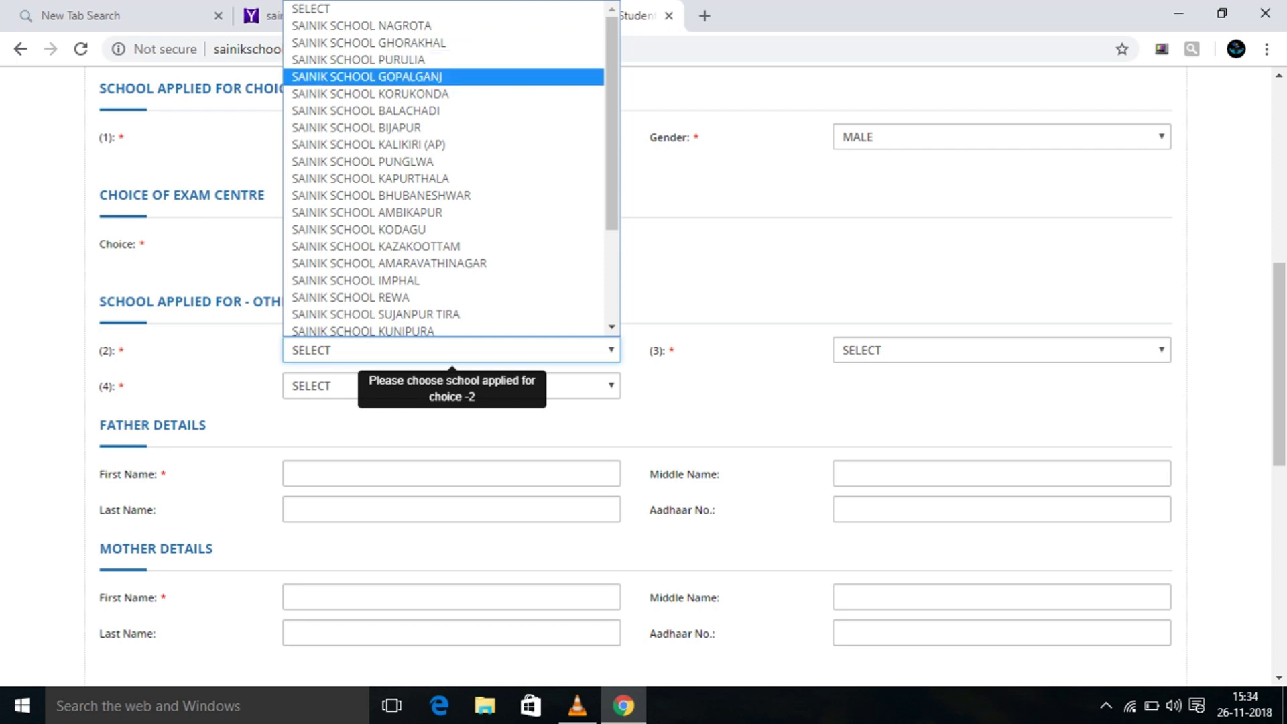
key("Down")
key("Down")
key("Down")
key("Down")
key("Down")
key("Down")
key("Down")
key("Down")
key("Down")
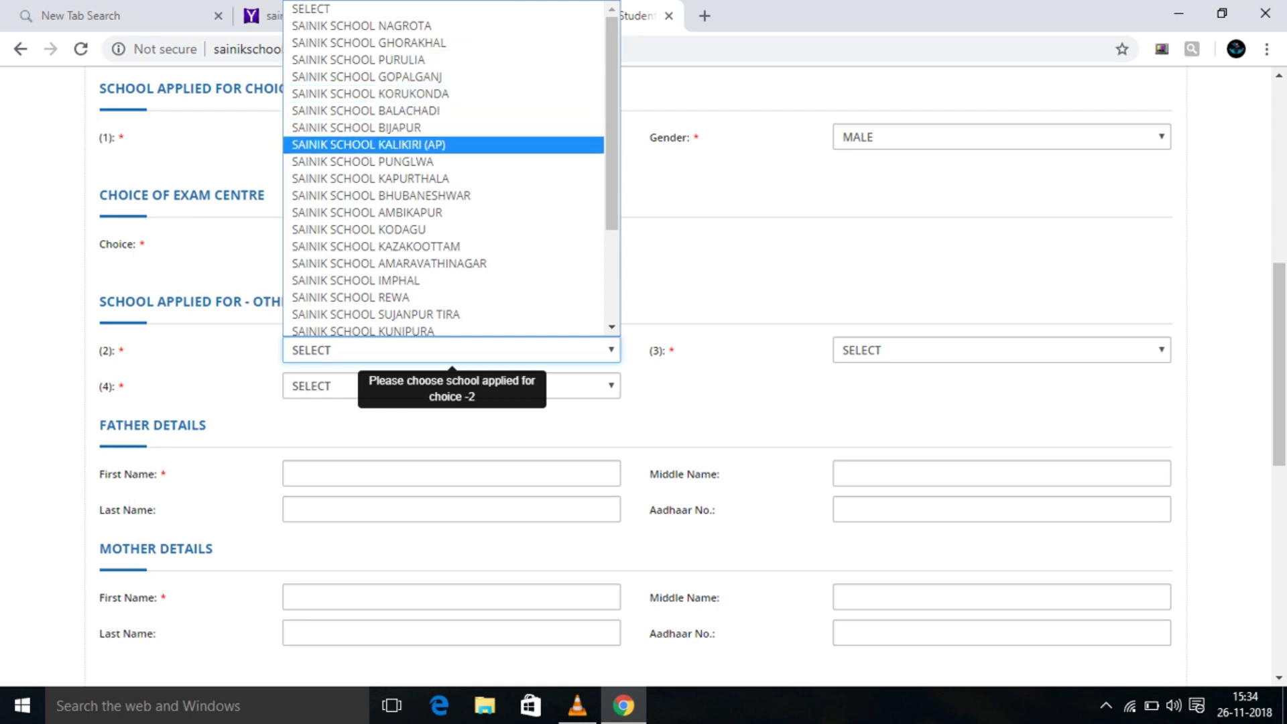
key("Down")
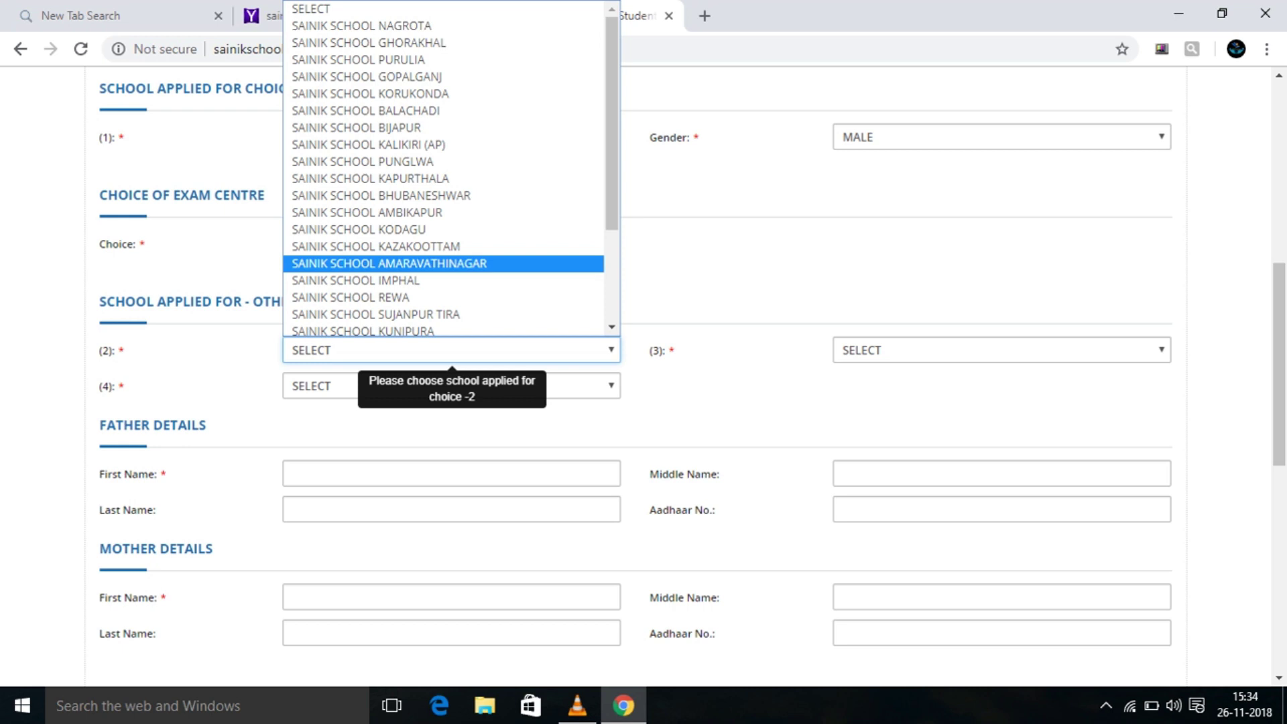
key("Down")
key("Up")
key("Down")
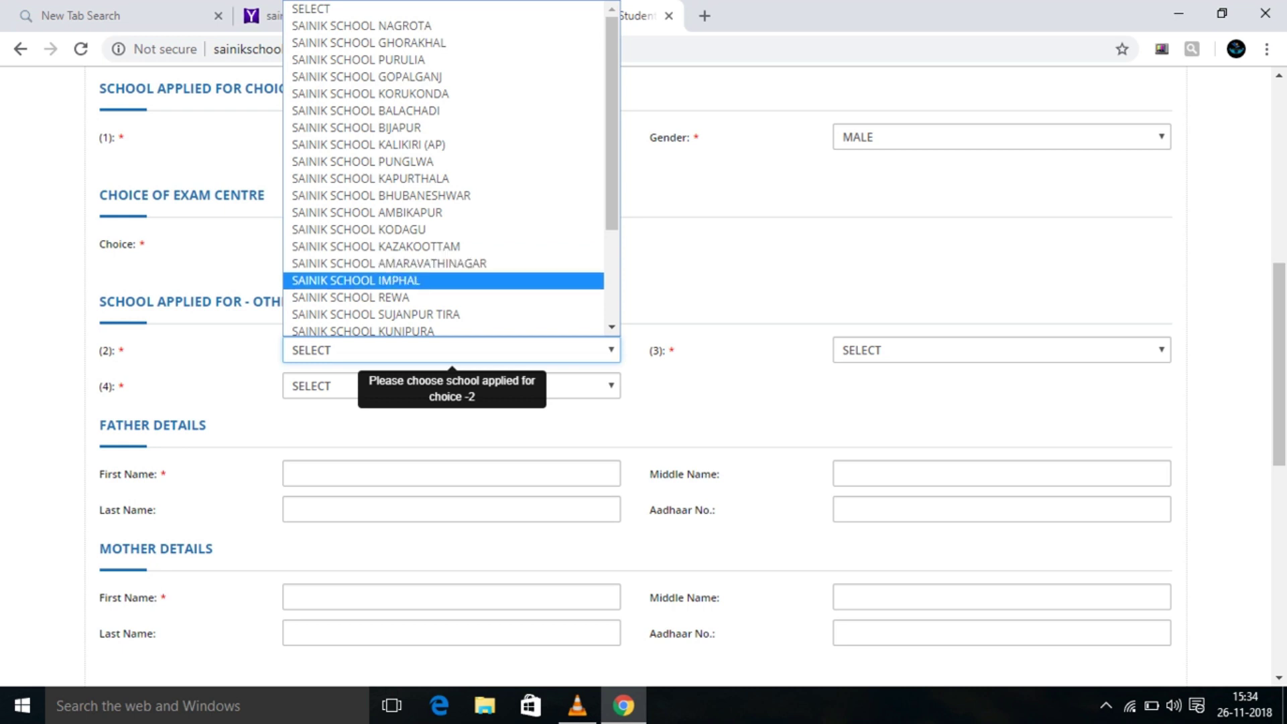
key("Return")
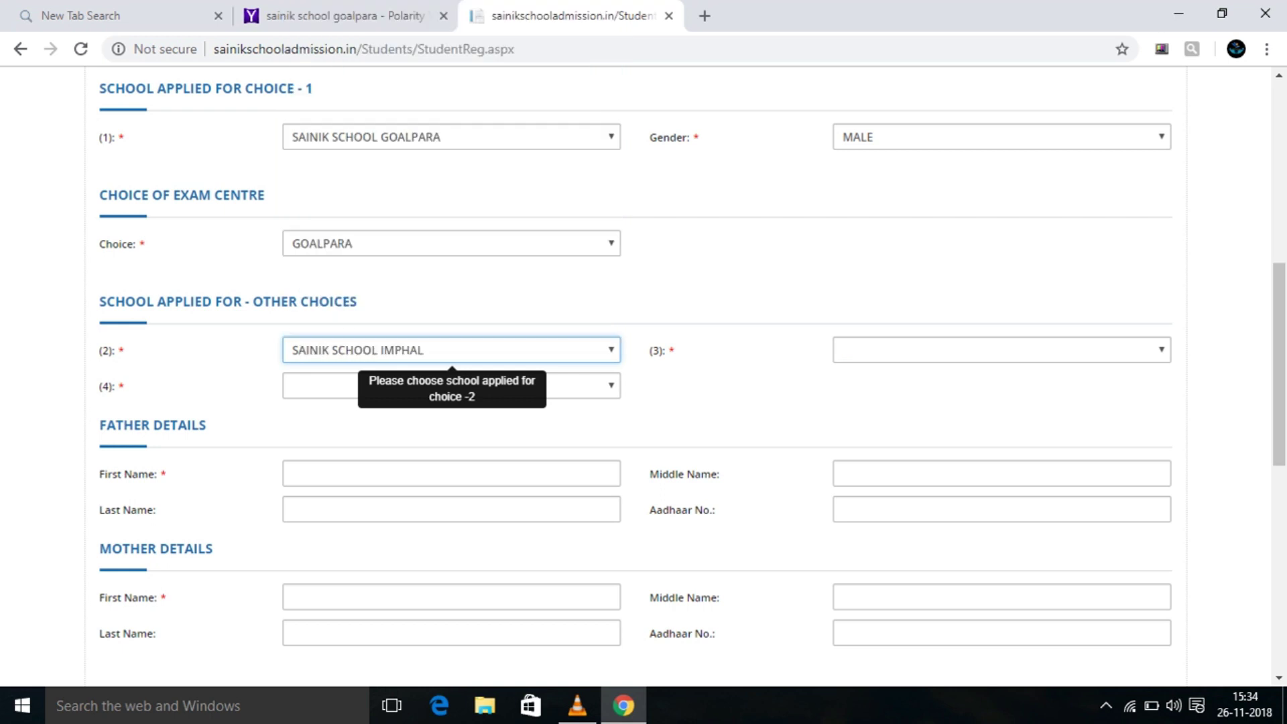
Set SAINIK SCHOOL NAGROTA as third choice and SAINIK SCHOOL SATARA as fourth.
key("Tab")
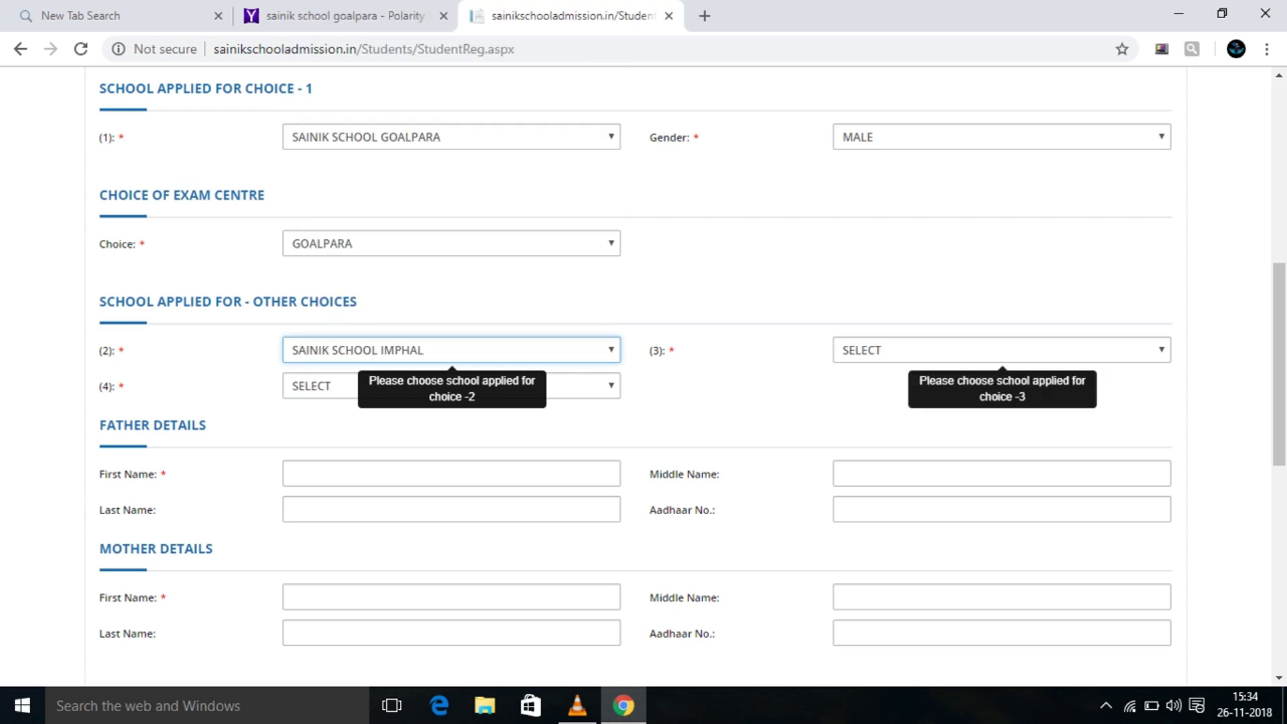
key("alt+Down")
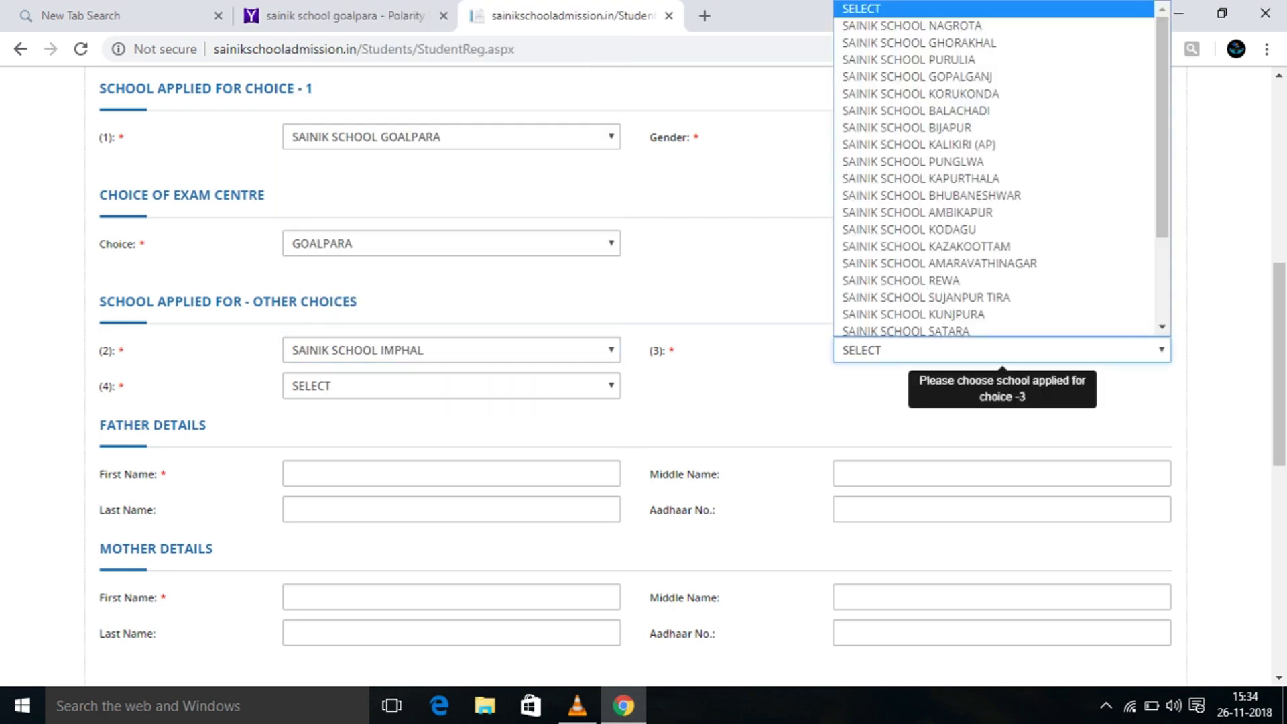
key("Down")
key("Down")
key("Down")
key("Down")
key("Down")
key("Down")
key("Down")
key("Down")
key("Down")
key("Down")
key("Down")
key("Down")
key("Down")
key("Down")
key("Down")
key("Down")
key("Down")
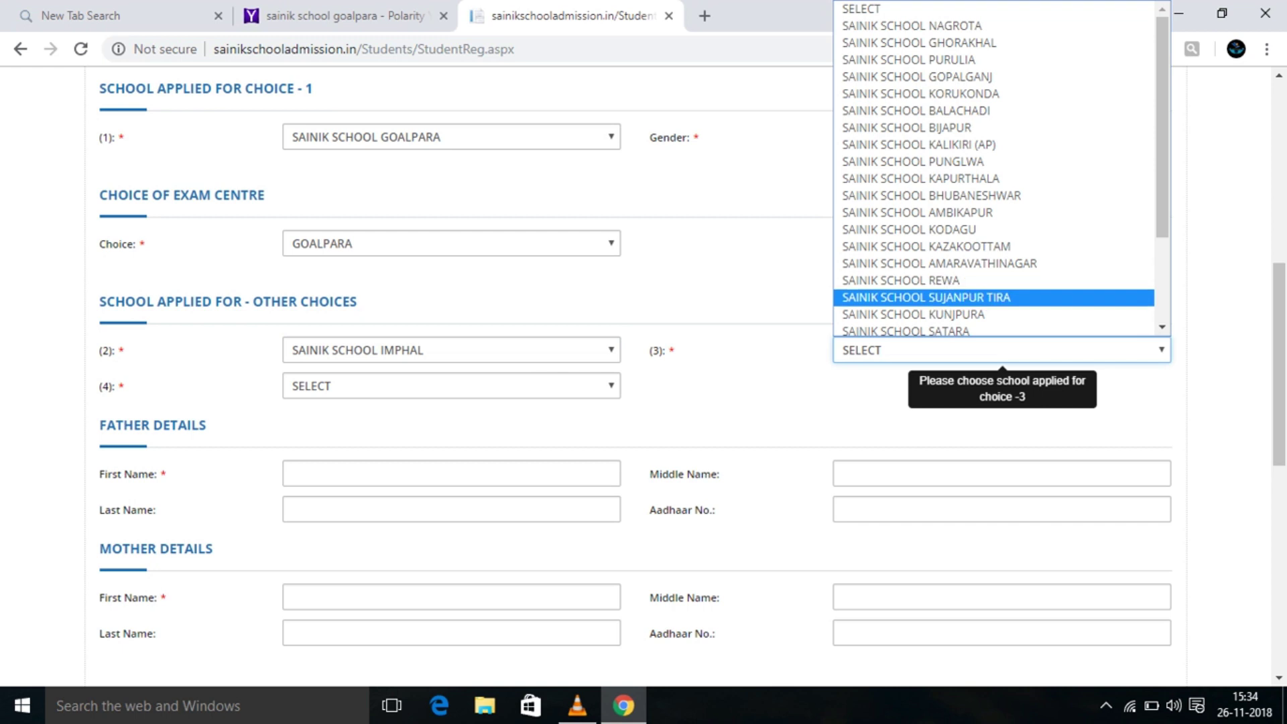
key("Down")
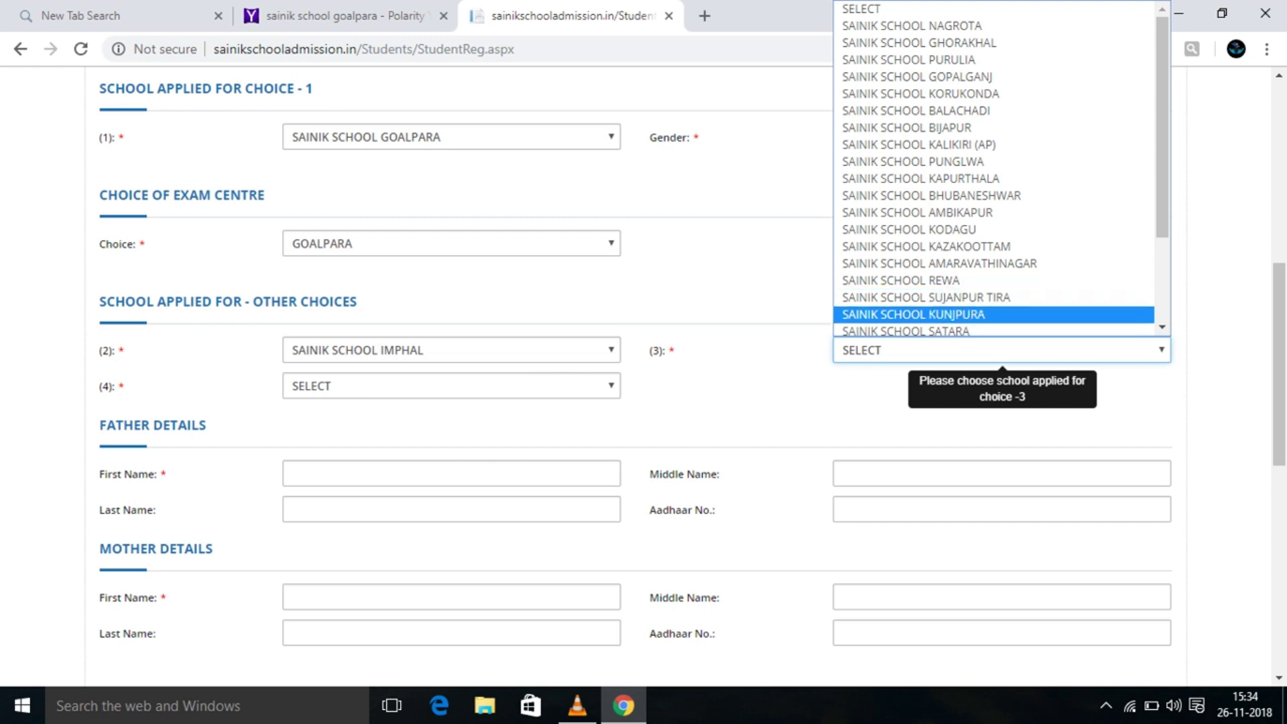
key("Up")
key("Up")
key("Up")
key("Up")
key("Up")
key("Up")
key("Up")
key("Up")
key("Up")
key("Up")
key("Up")
key("Up")
key("Up")
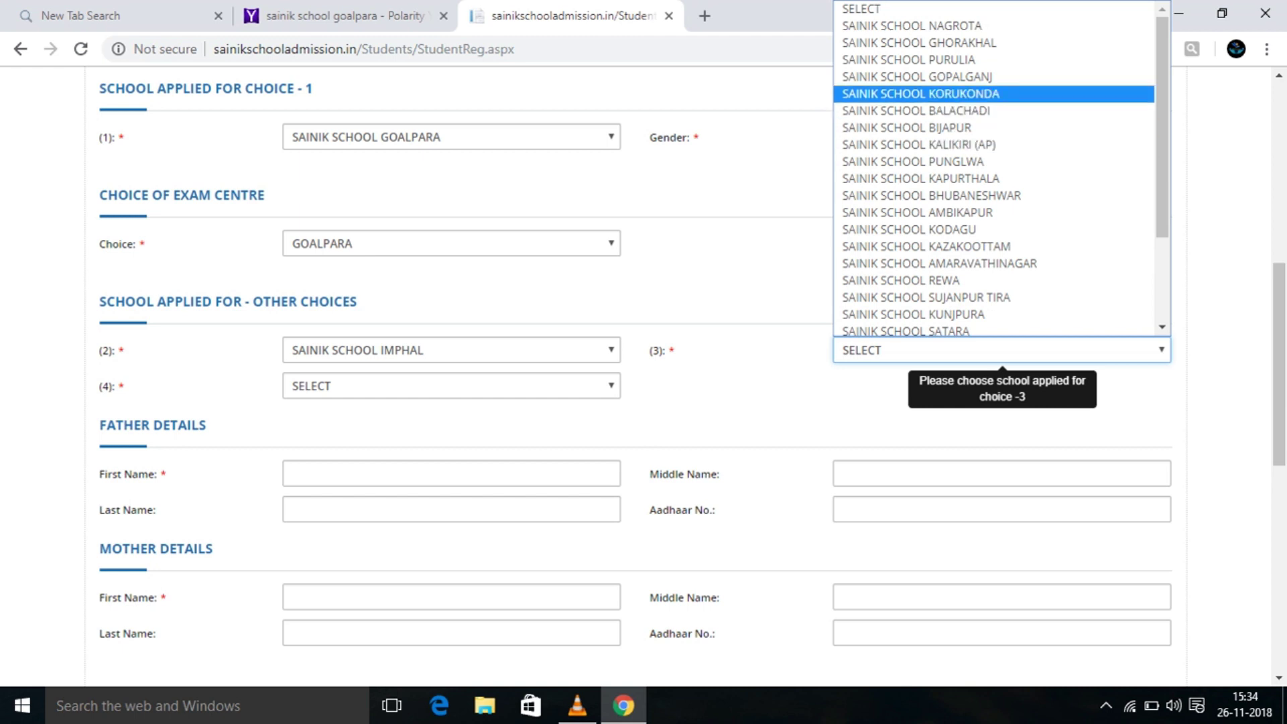
key("Down")
key("Up")
key("Up")
key("Up")
key("Up")
key("Up")
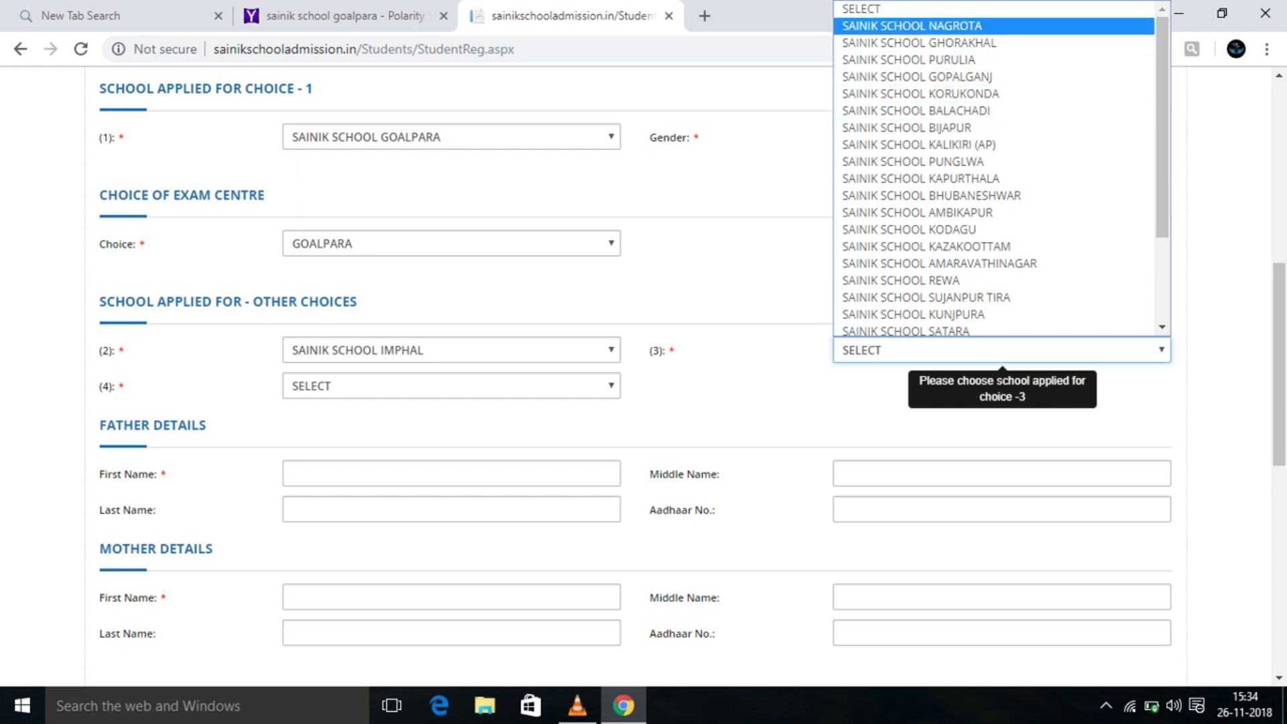
key("Return")
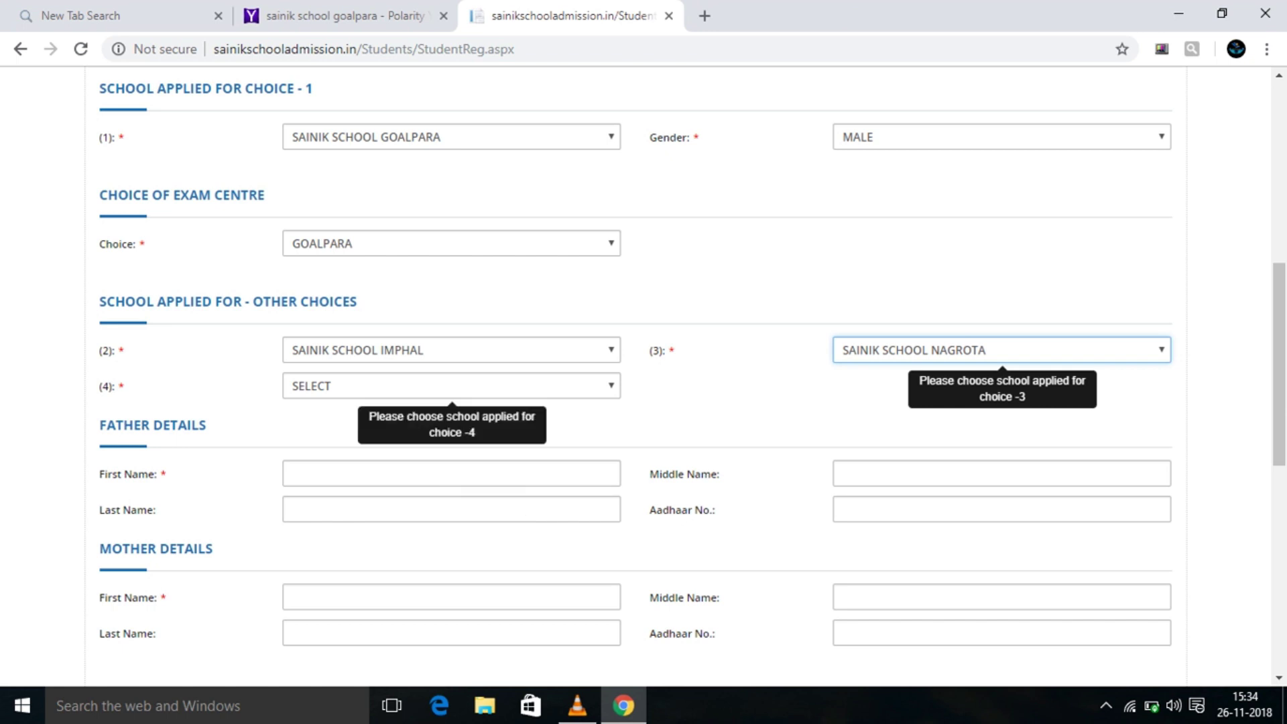
left_click(451, 385)
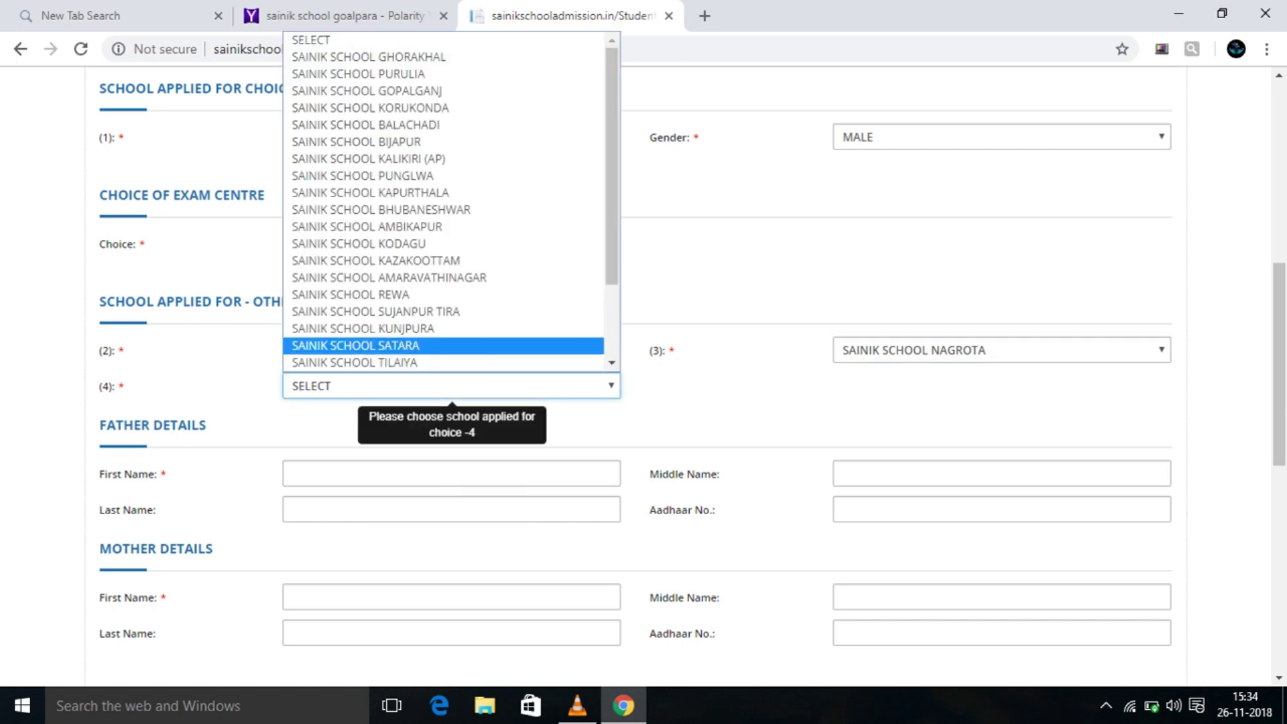
left_click(355, 345)
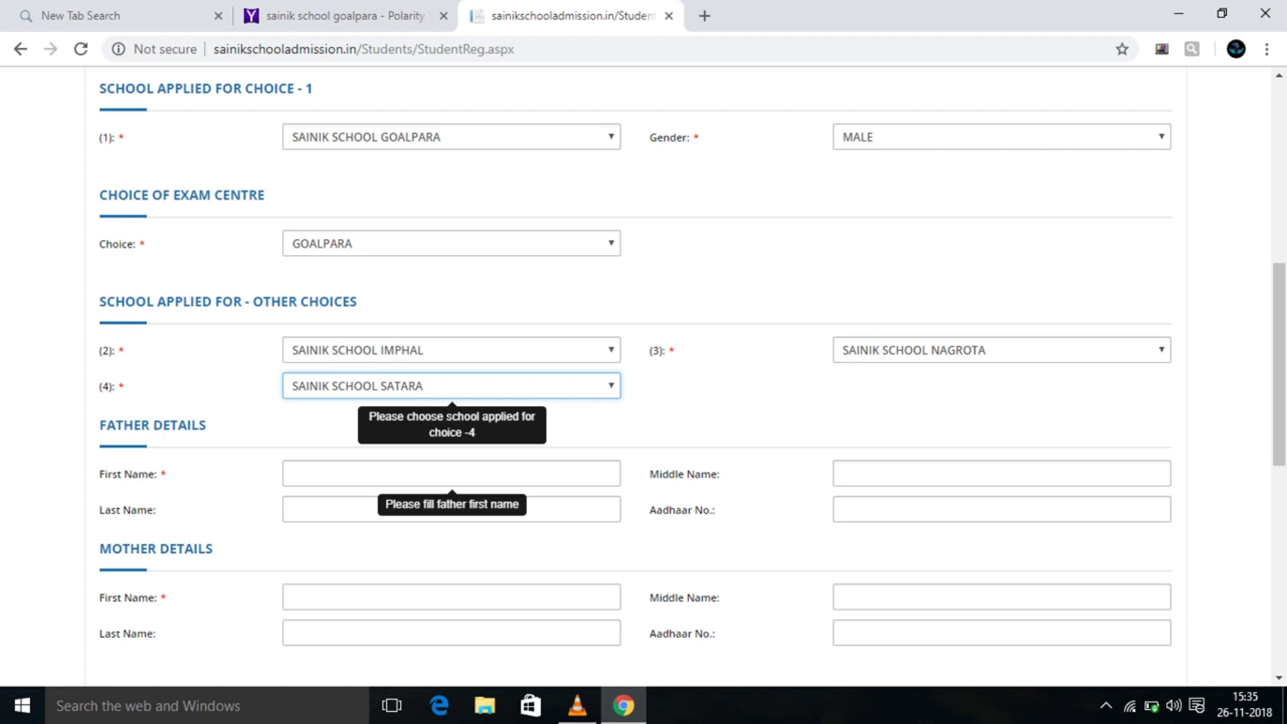
Type the father's first name under Father Details, fixing the typos.
left_click(451, 473)
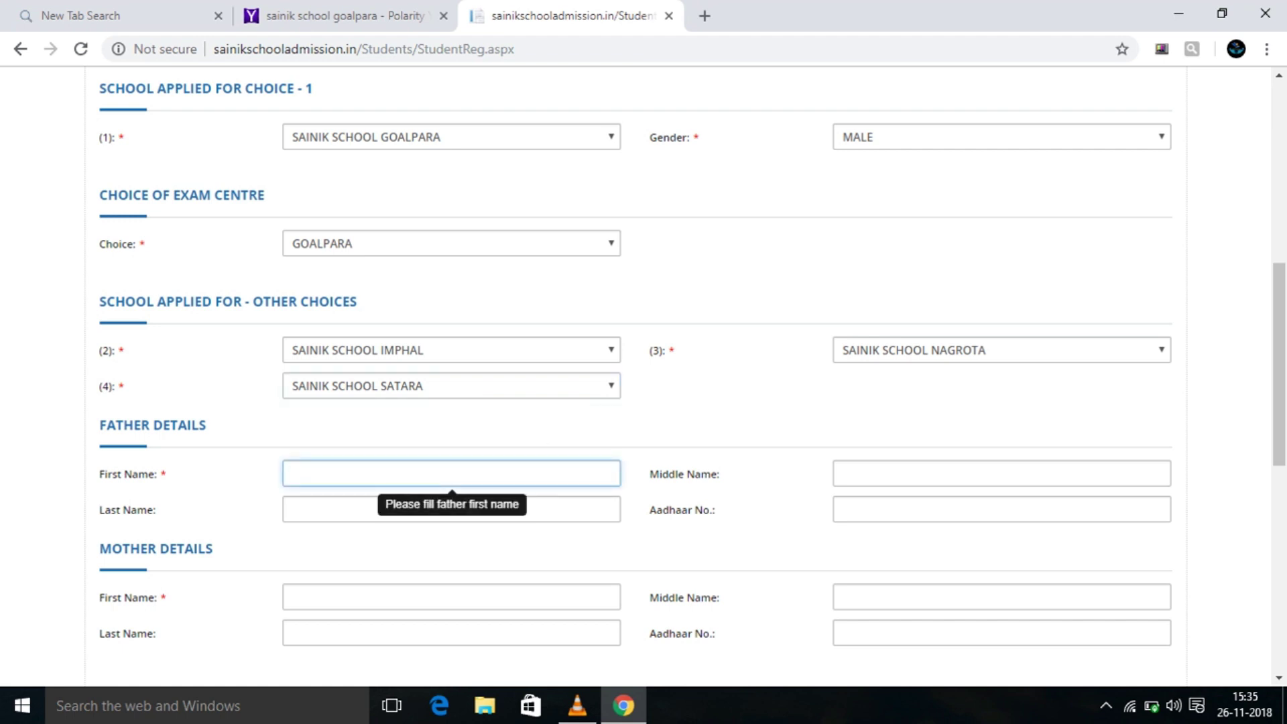
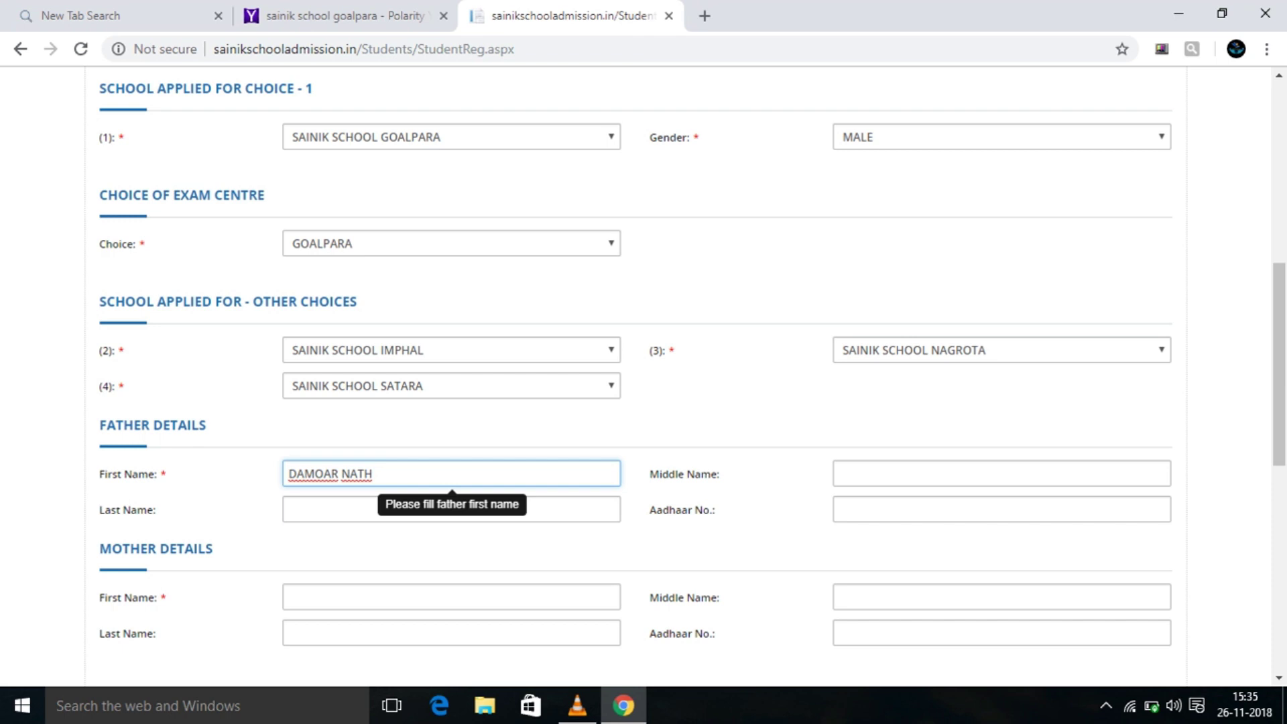
left_click(323, 473)
type("D")
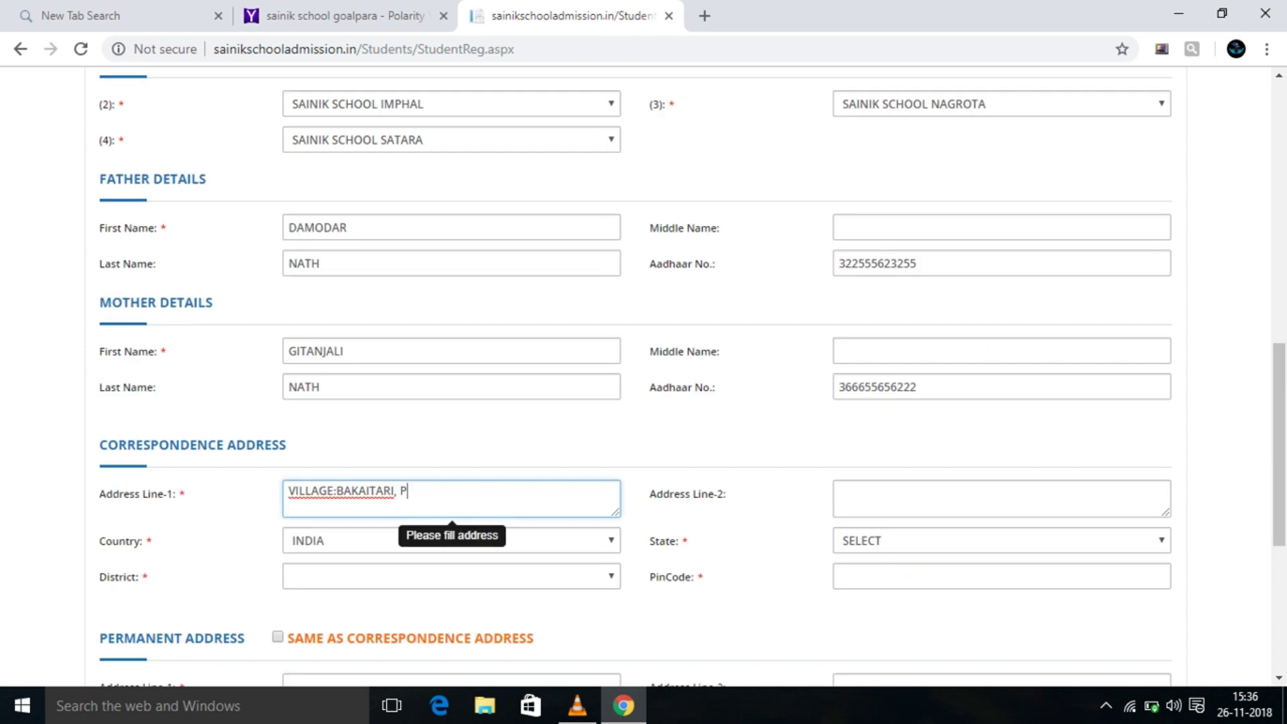
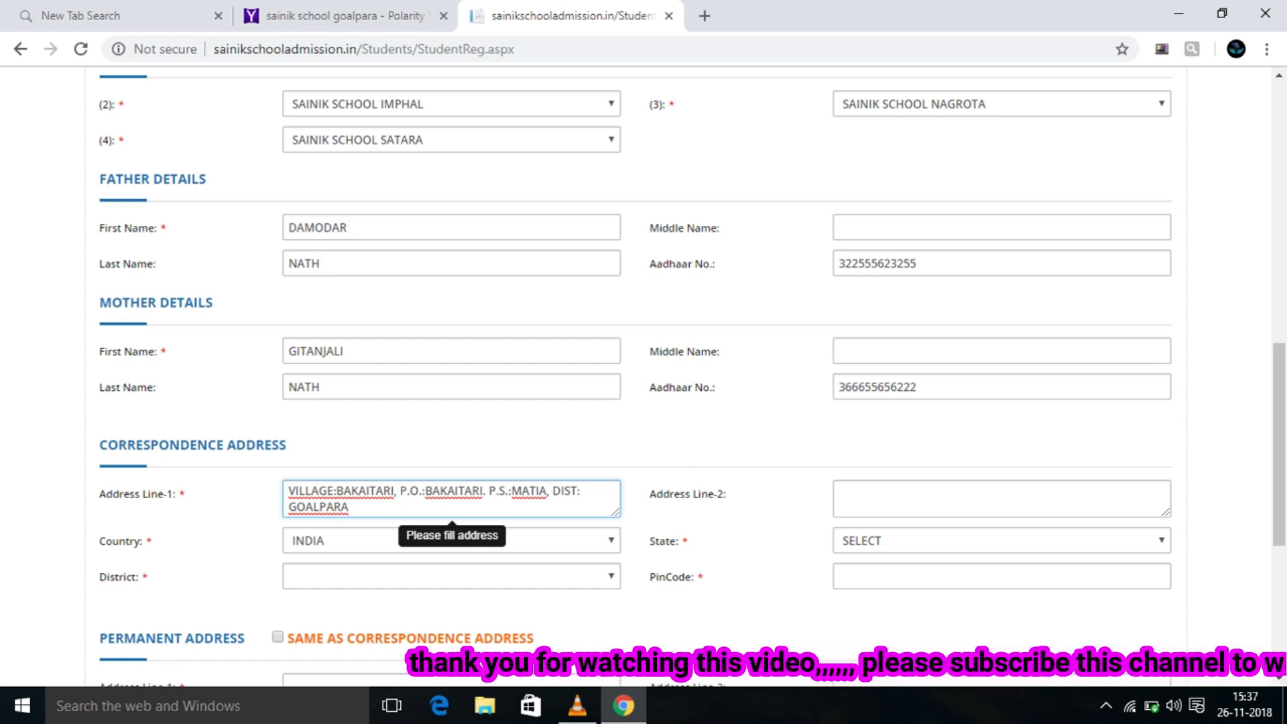
Choose ASSAM as the correspondence state and GOALPARA as the district.
left_click(1001, 540)
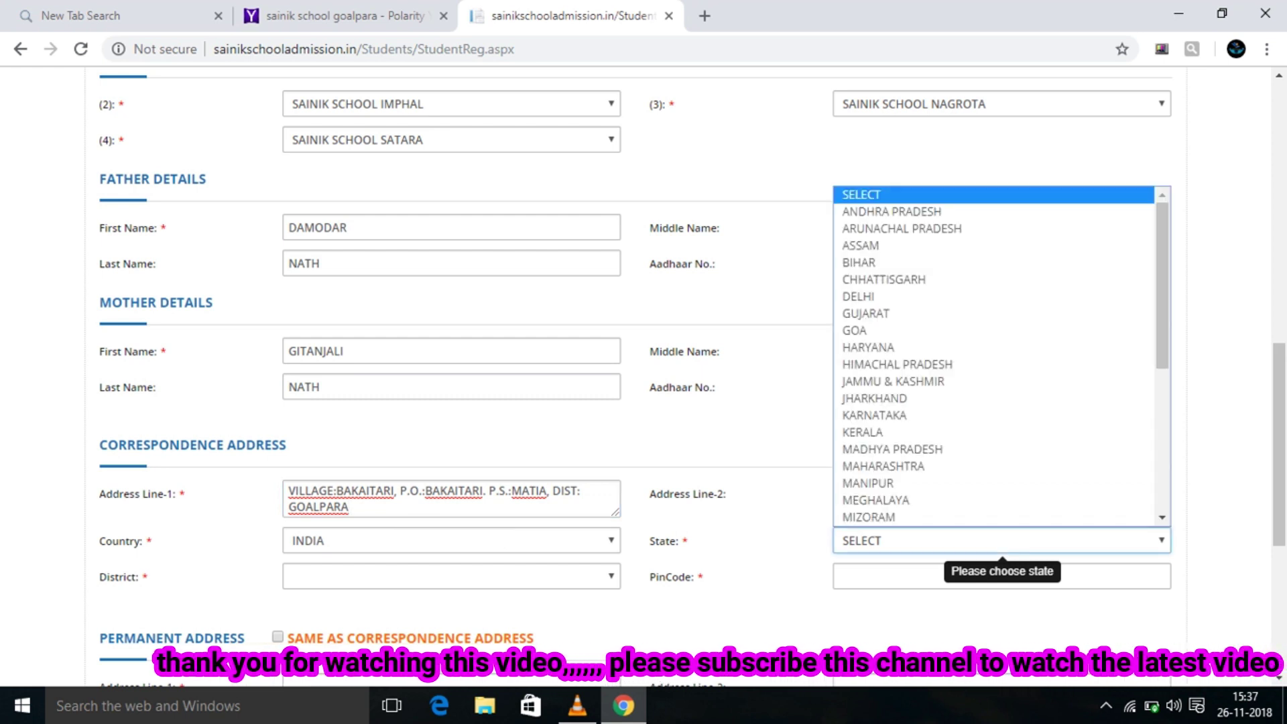
key("Up")
key("Up")
key("Up")
key("Up")
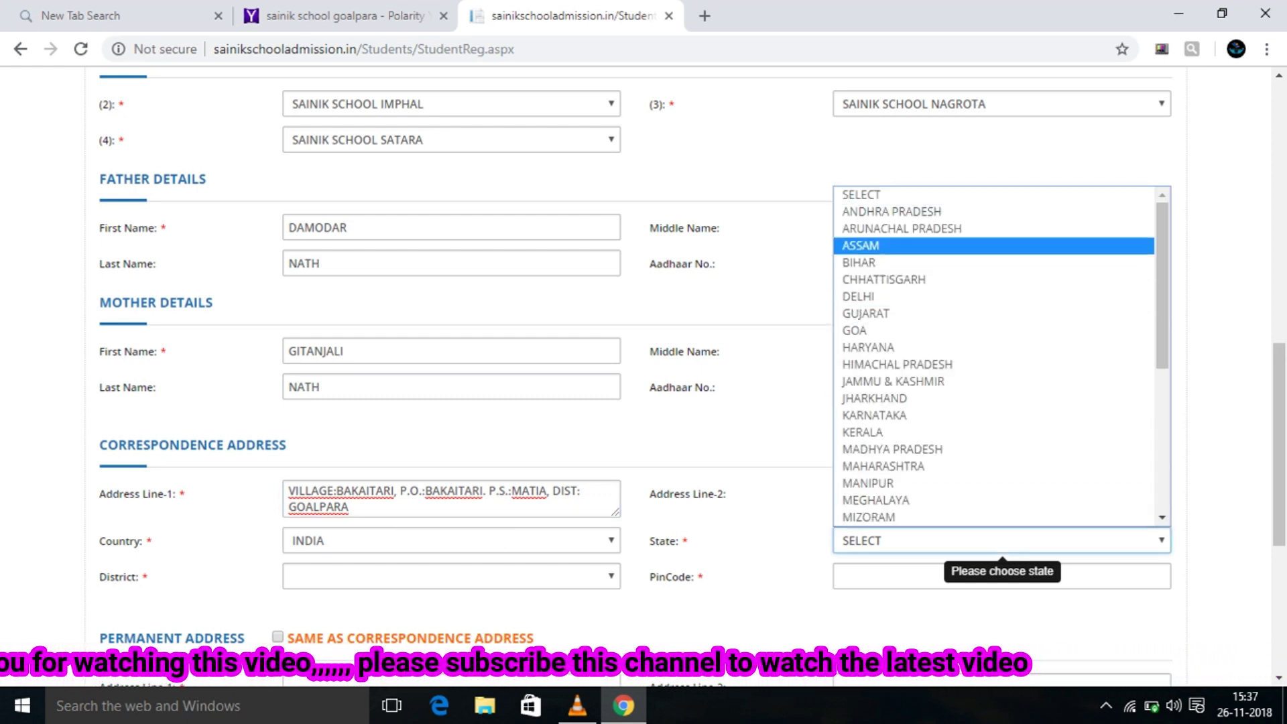
key("Return")
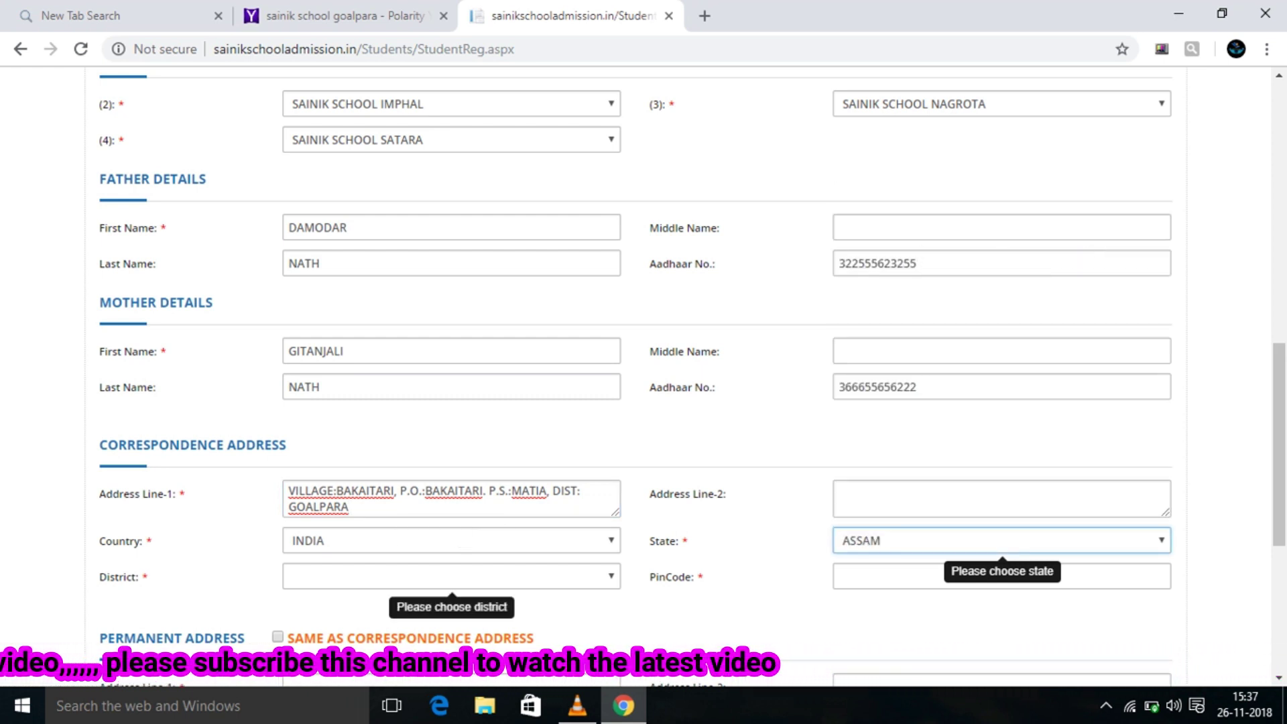
key("alt+Down")
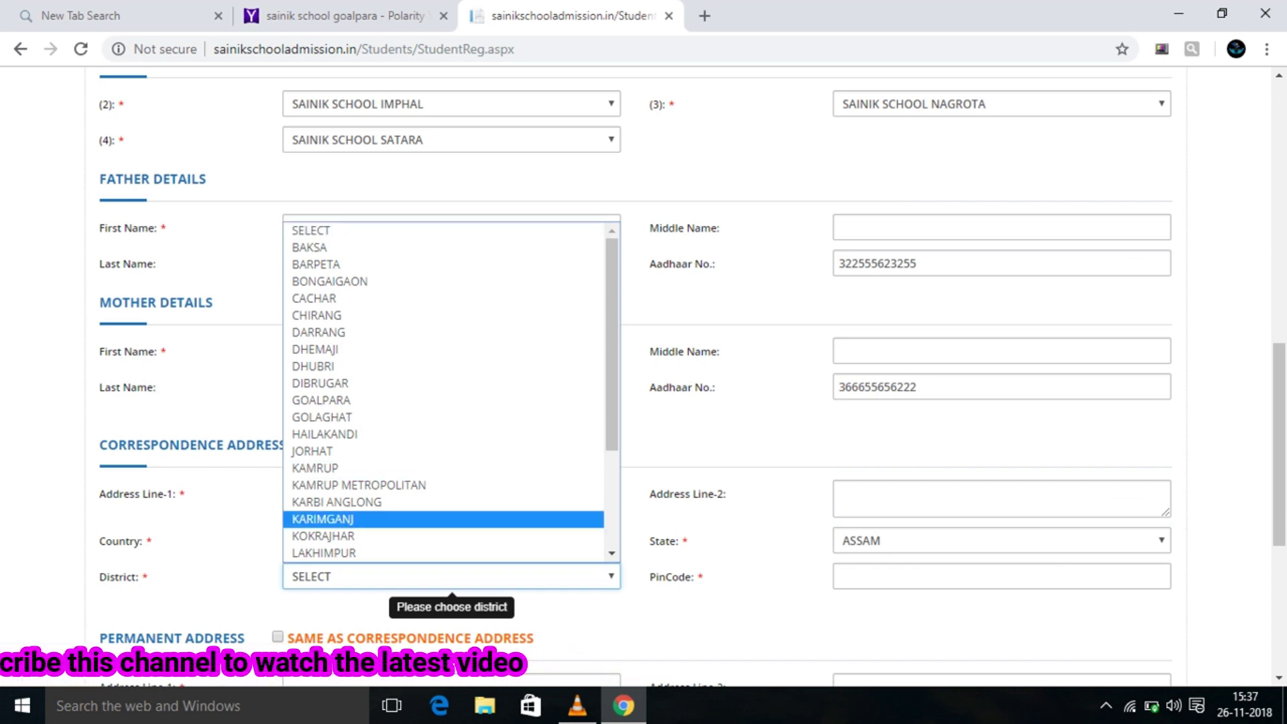
key("Down")
key("Down")
key("Down")
key("b")
key("a")
key("r")
key("Down")
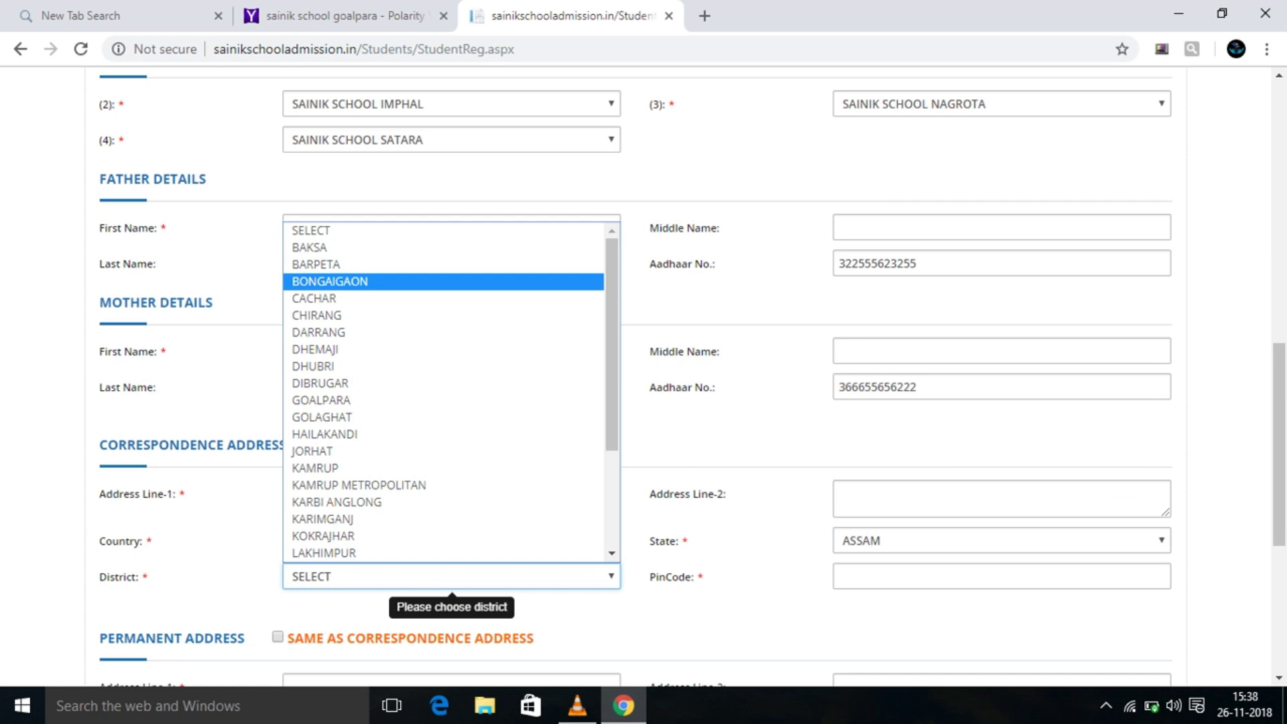
key("d")
key("h")
key("Down")
key("Down")
key("Down")
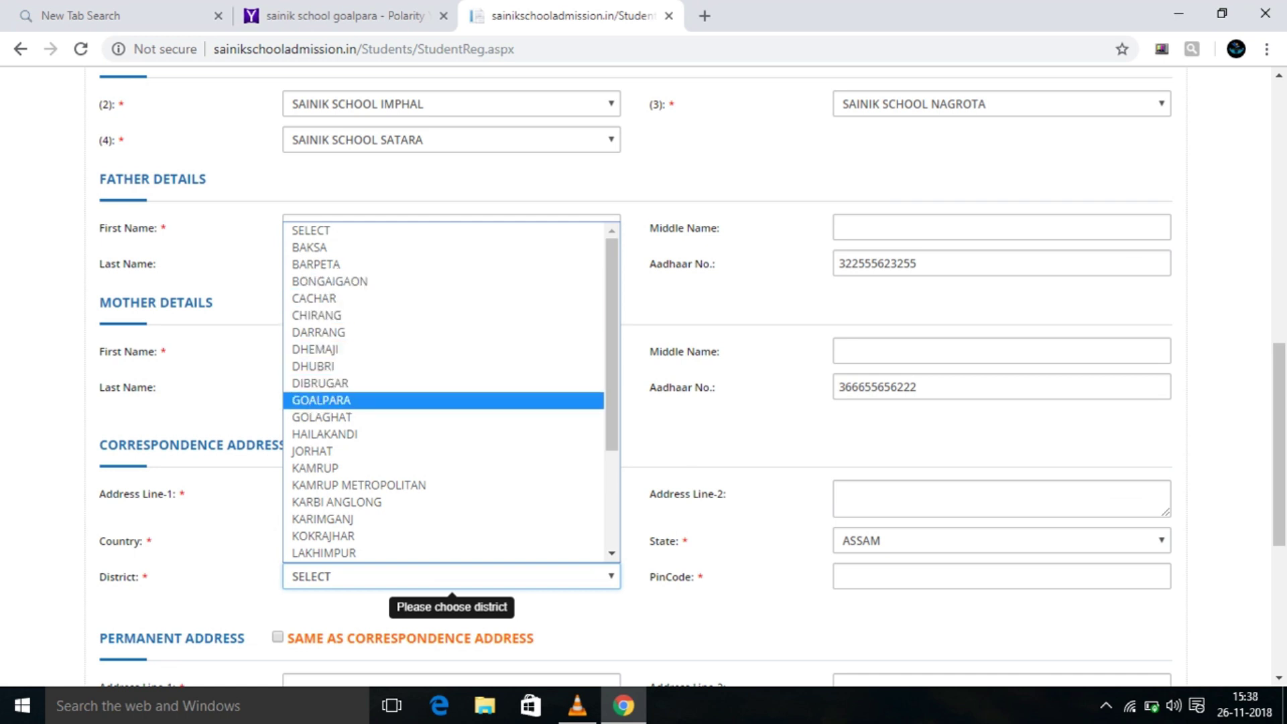
key("Return")
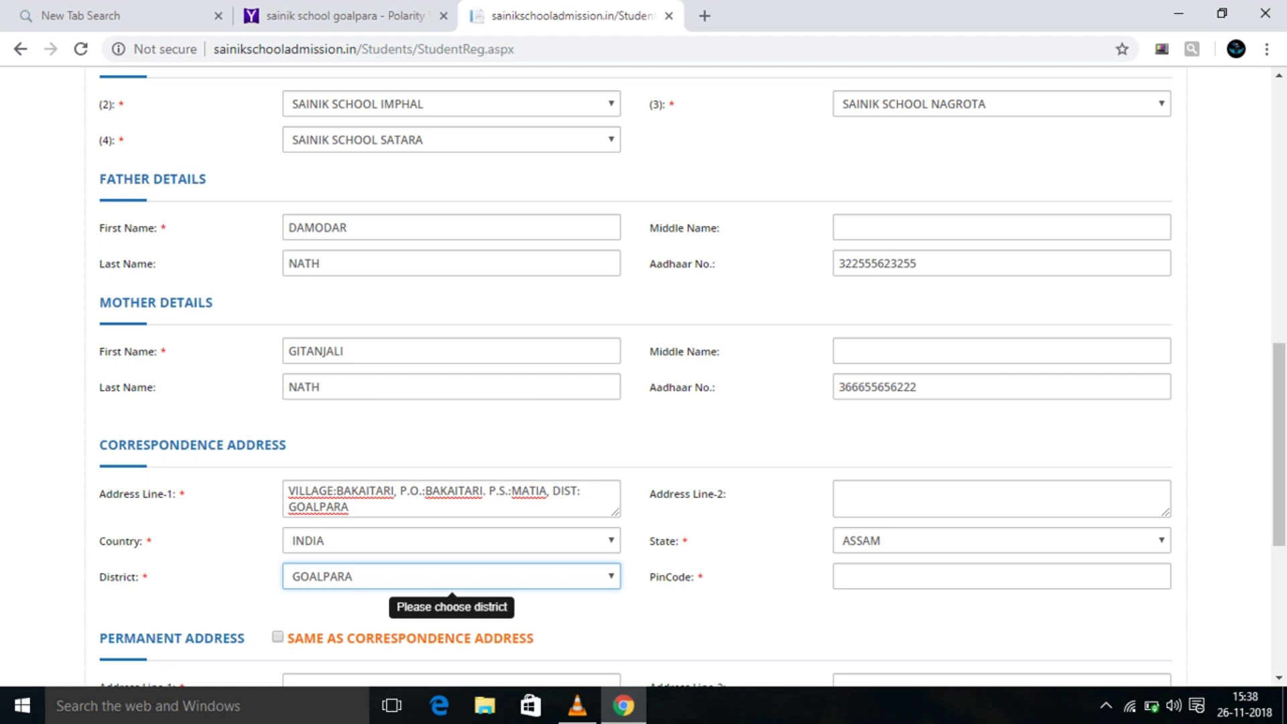
Enter the 6-digit pincode and make the permanent address same as correspondence.
scroll(670, 376, "down", 3)
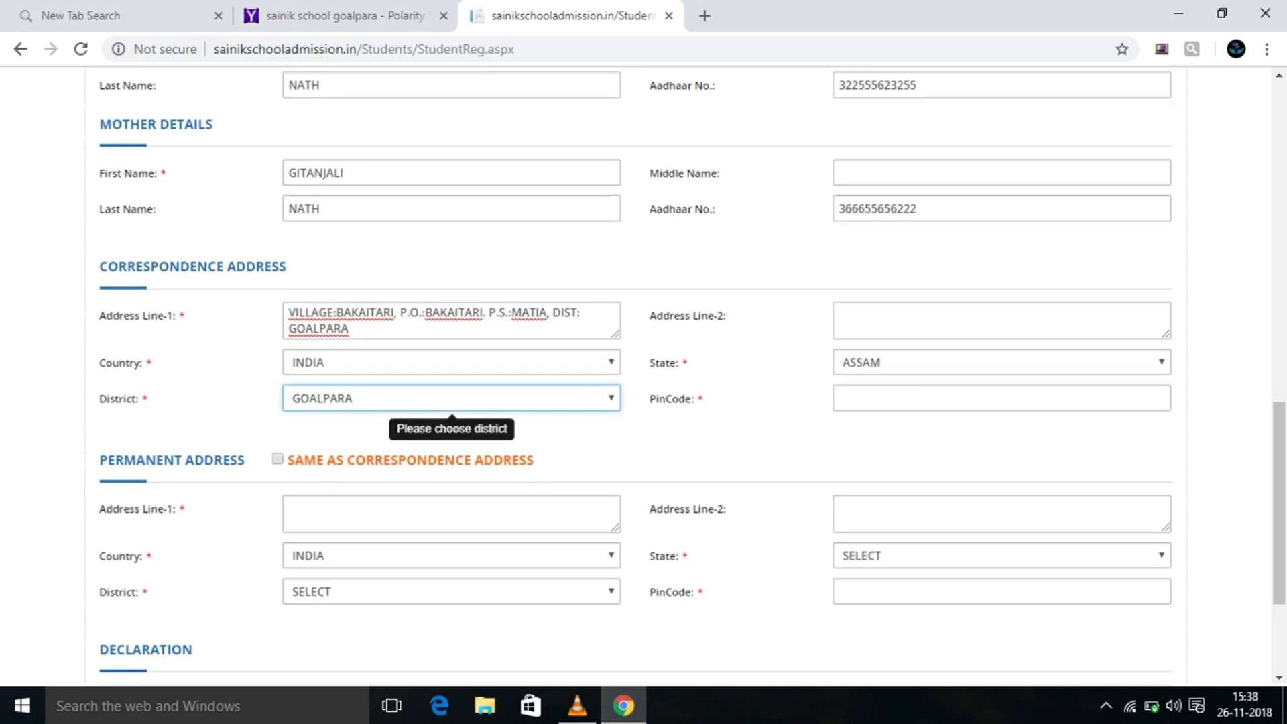
left_click(1001, 397)
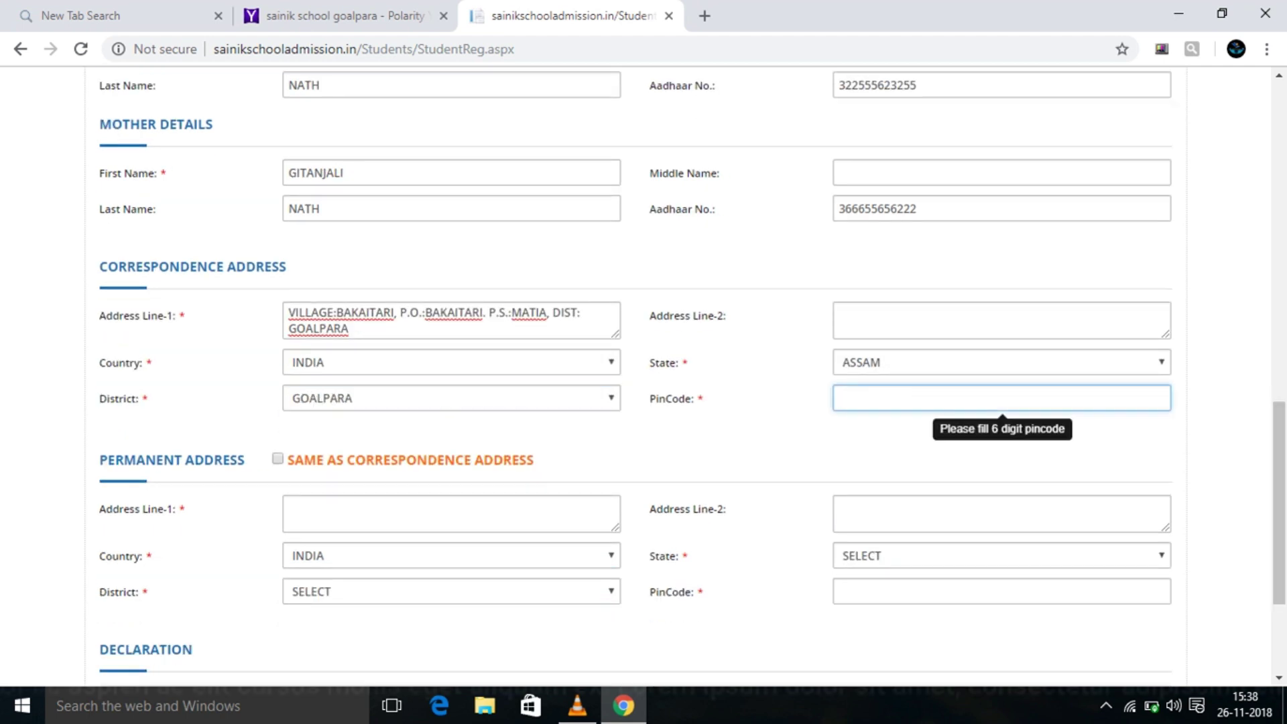
type("7")
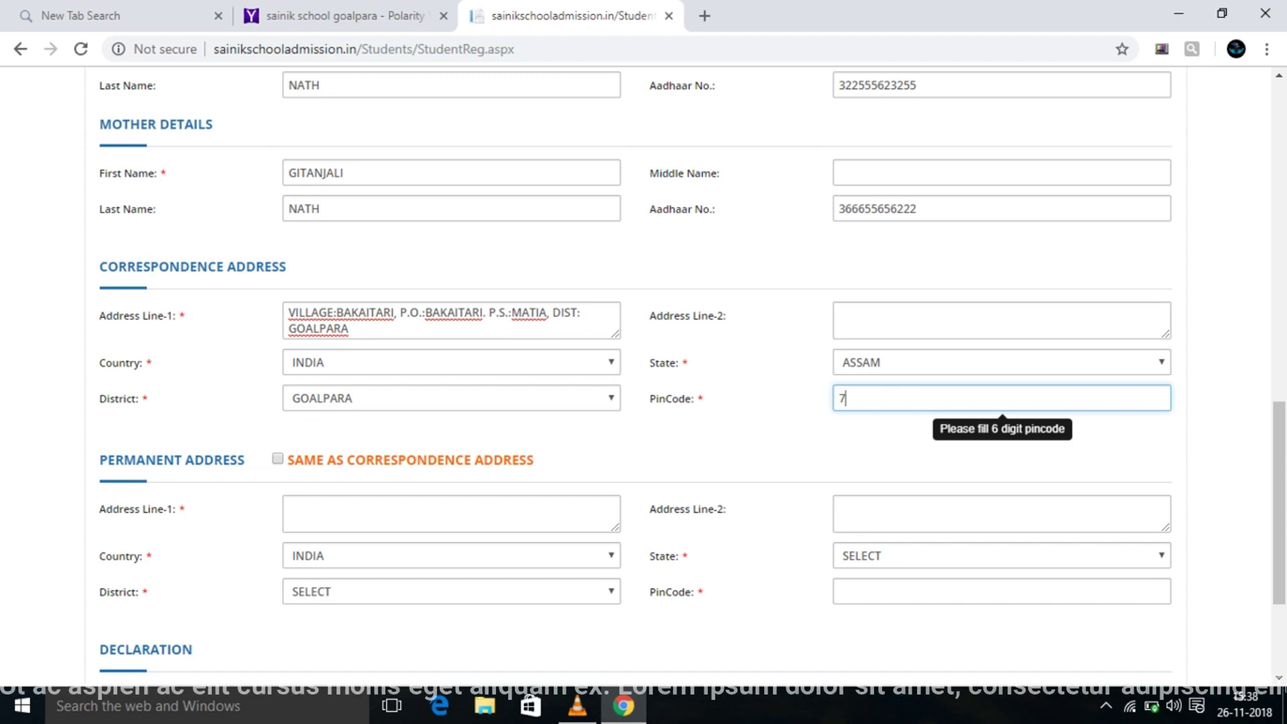
type("83125")
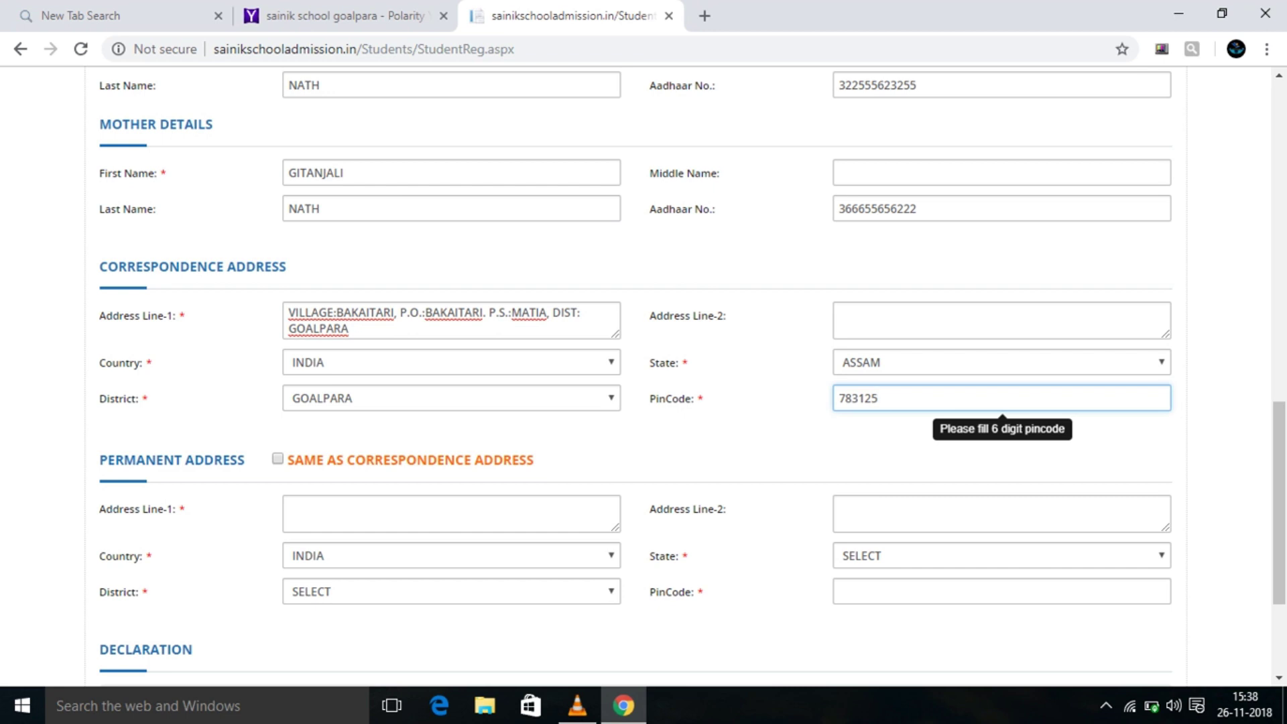
left_click(277, 459)
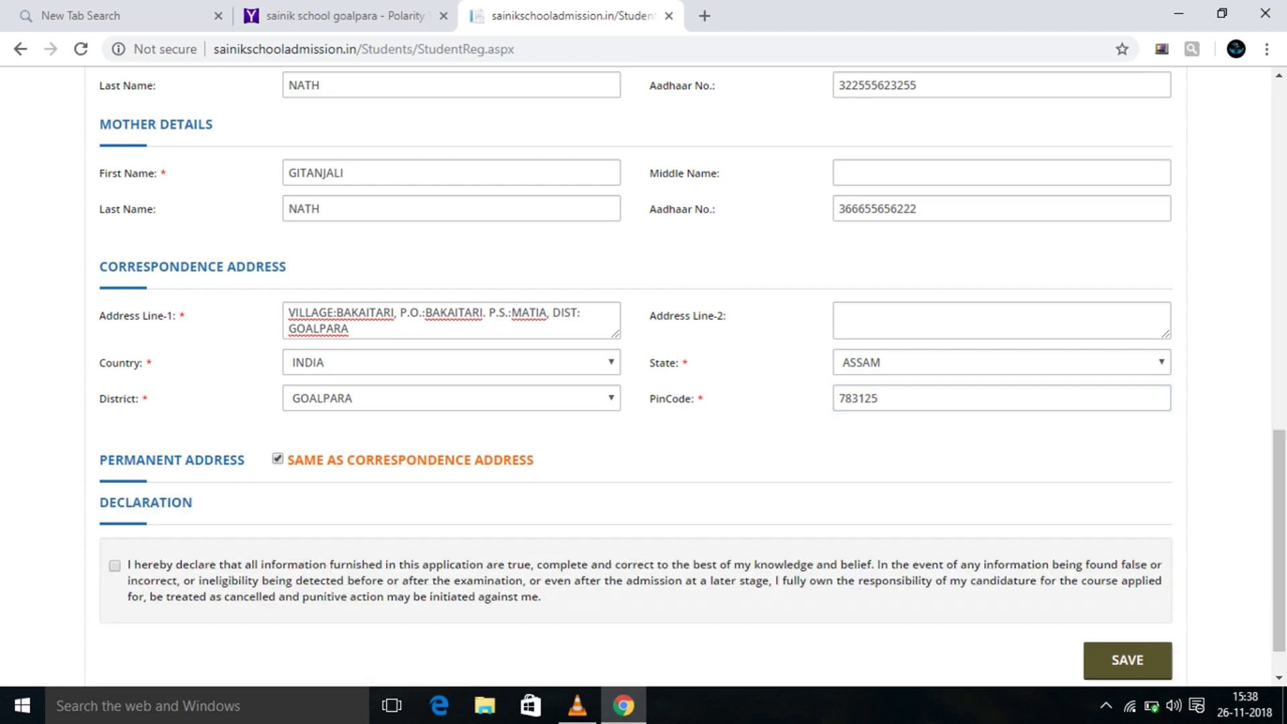
Save the application form, confirm the save prompt, then subscribe to the channel.
scroll(643, 375, "down", 1)
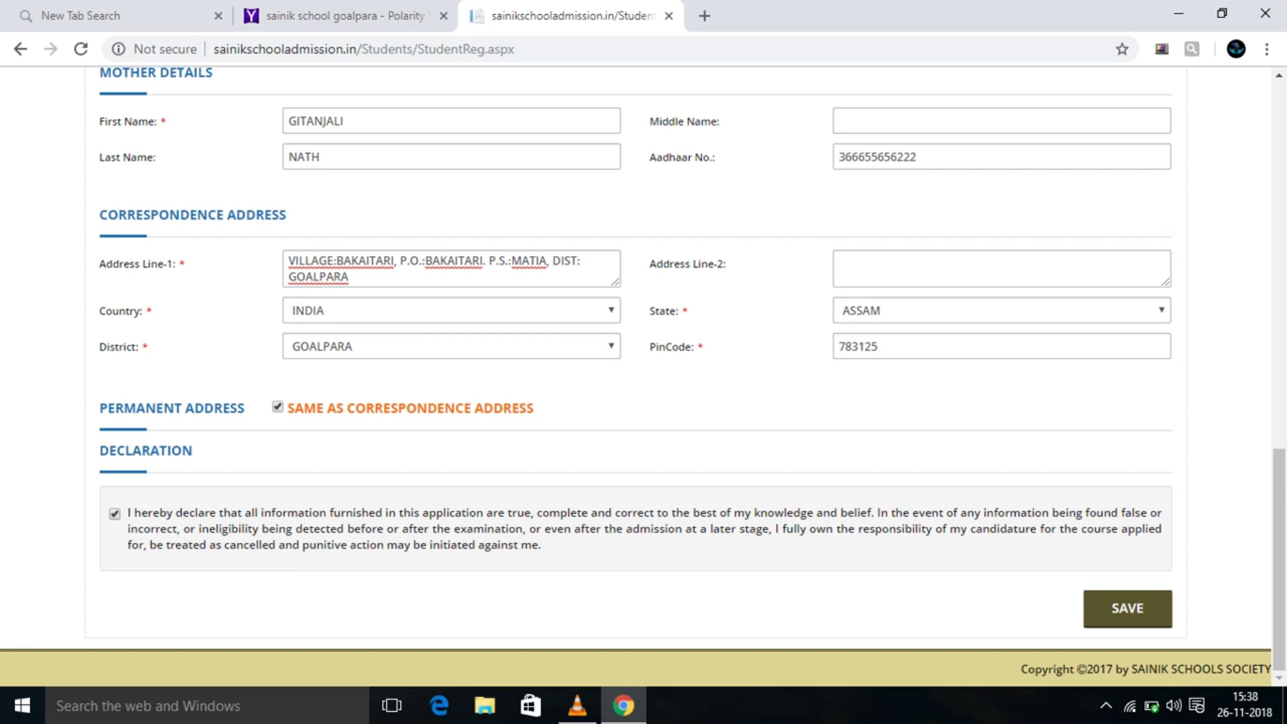
left_click(1128, 608)
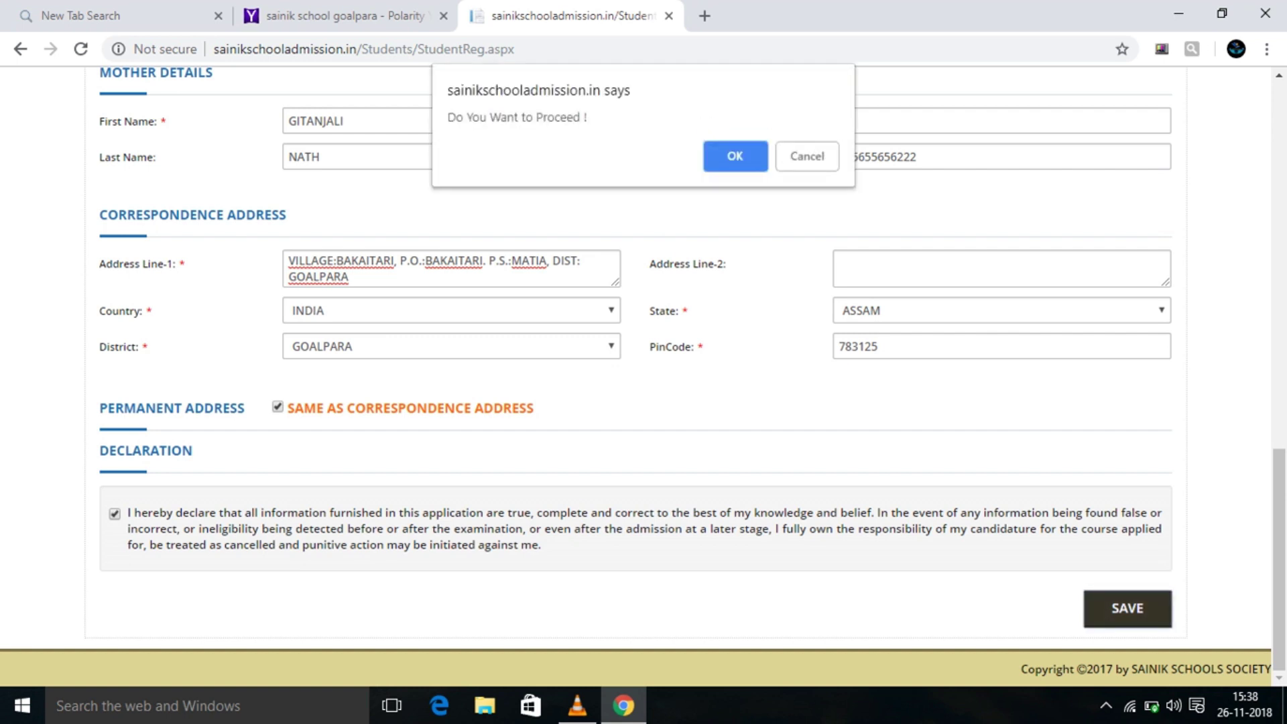
key("Return")
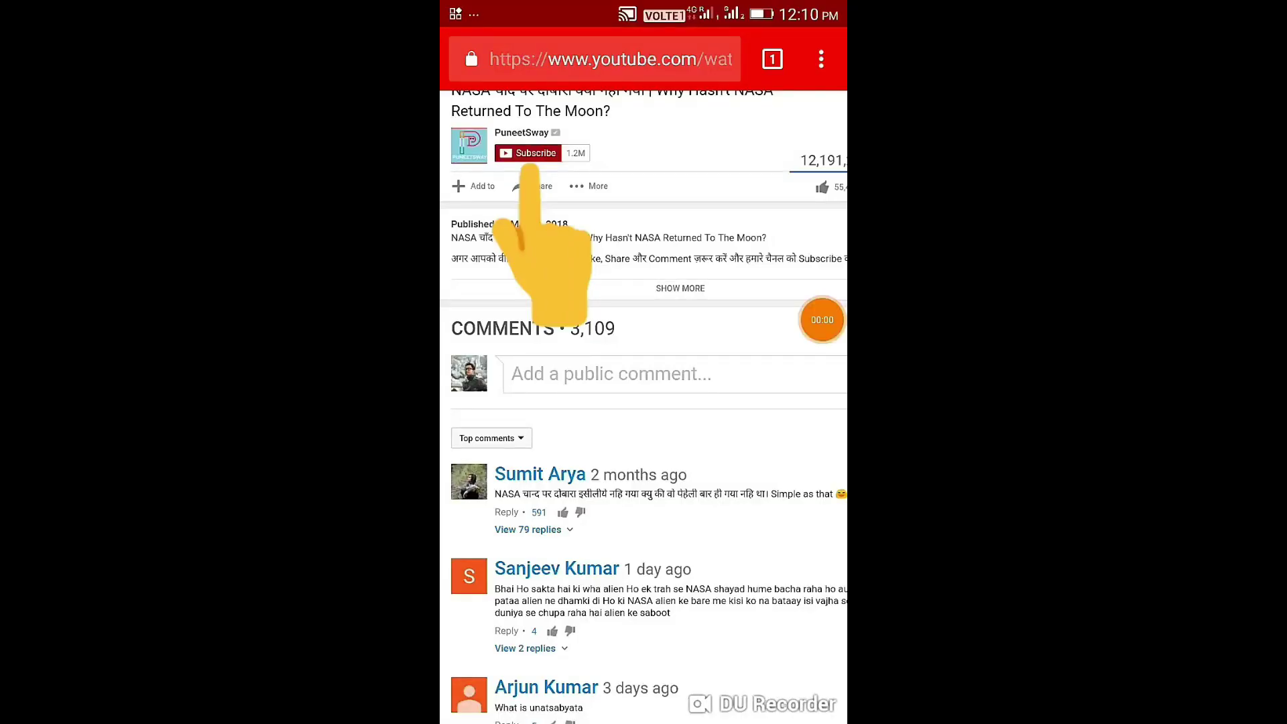
left_click(533, 154)
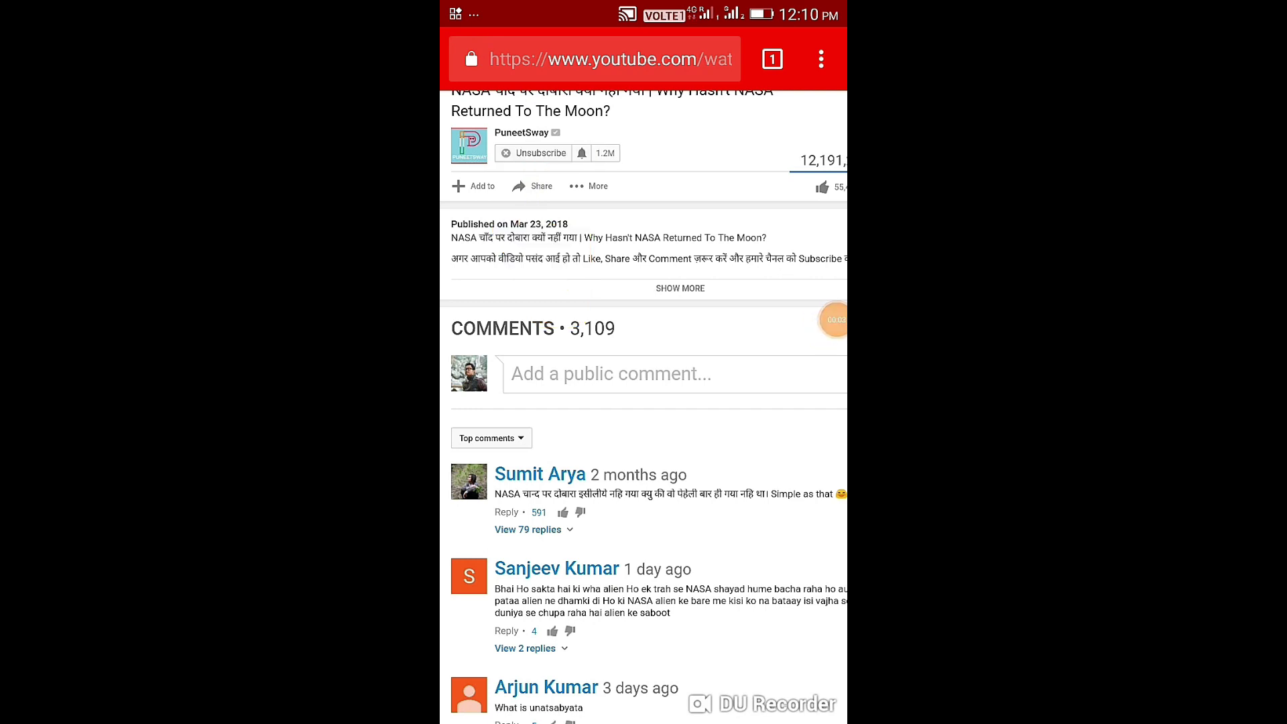
Subscribe to the PuneetSway channel and set its upload notifications to All.
left_click(578, 155)
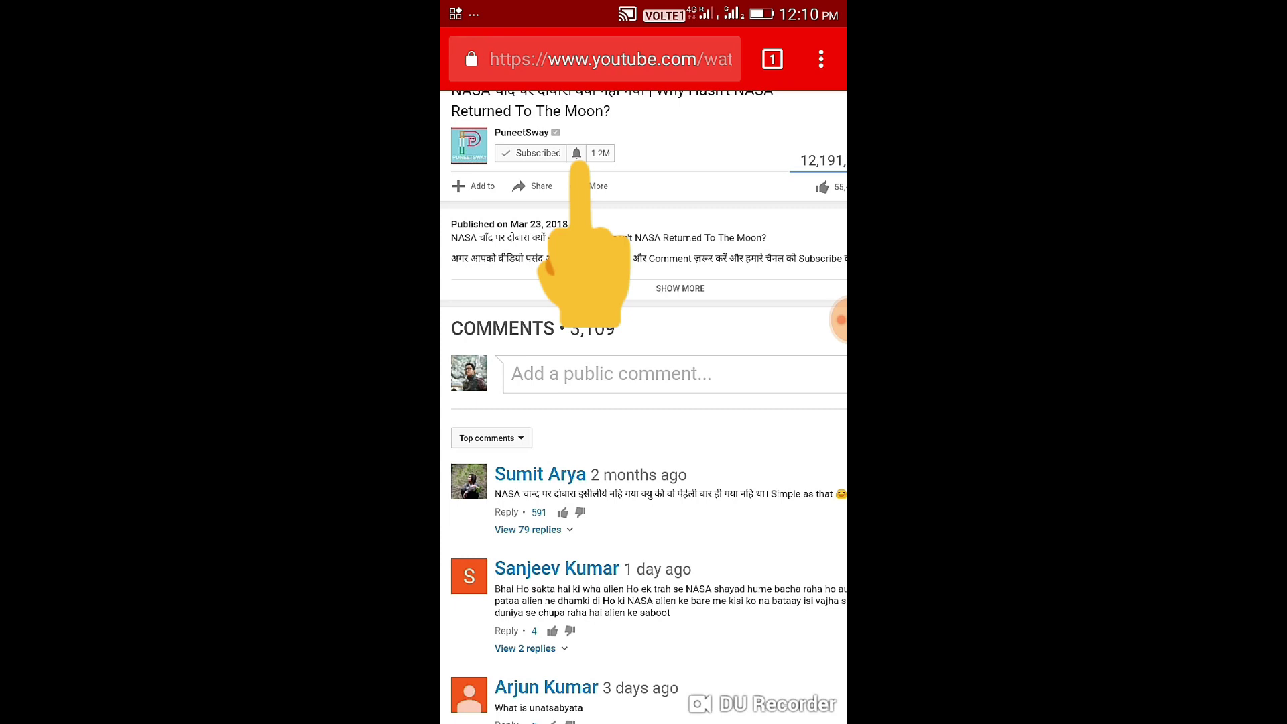
left_click(576, 153)
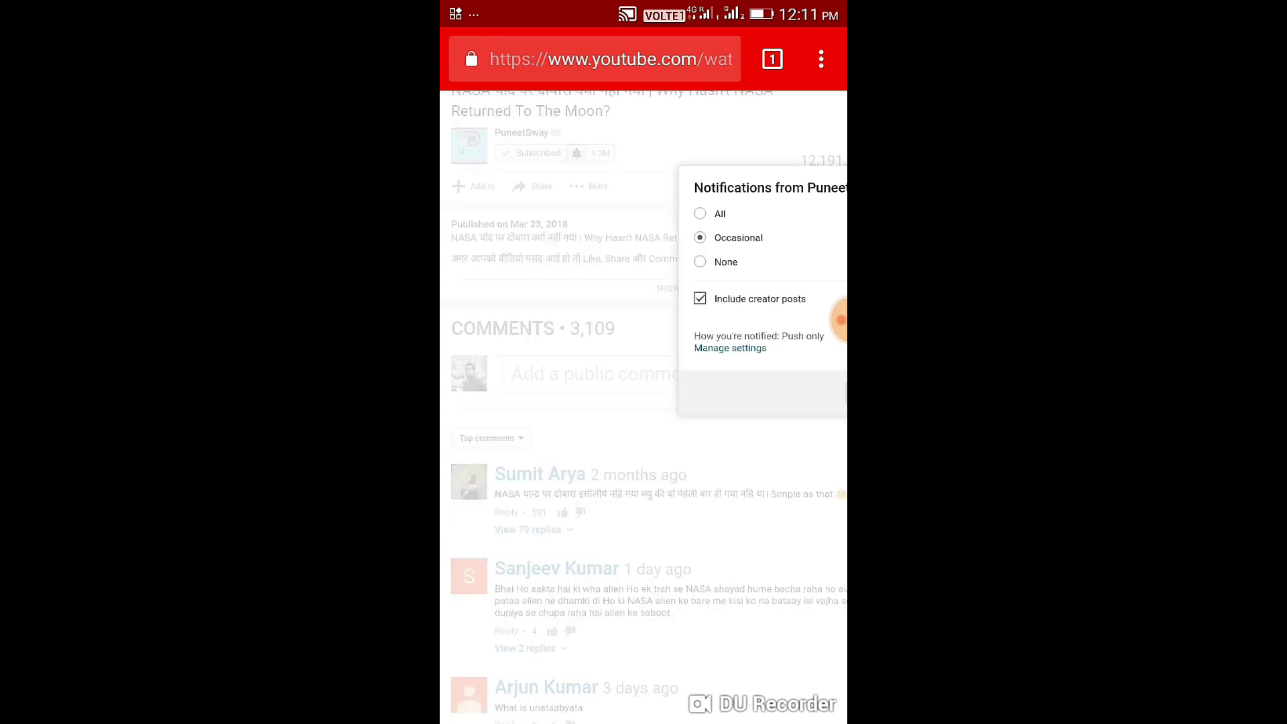
left_click(700, 213)
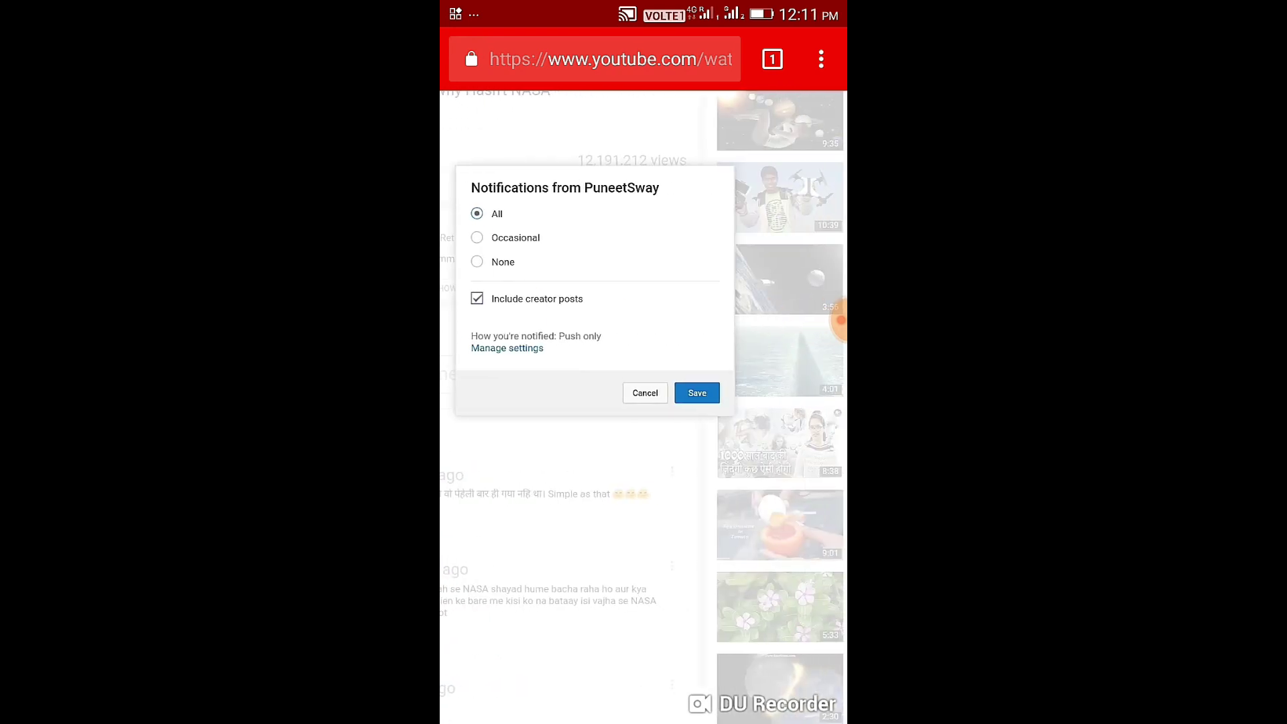